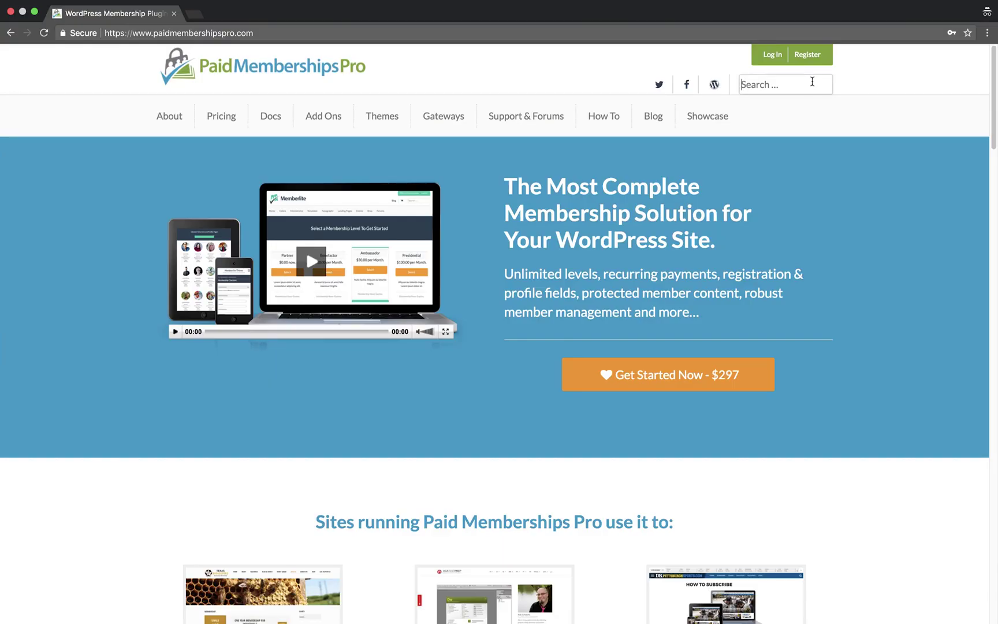
# - Search the Paid Memberships Pro site for 'code gist' and scroll through the results
pyautogui.click(824, 83)
pyautogui.write('code gist')
pyautogui.press('Return')
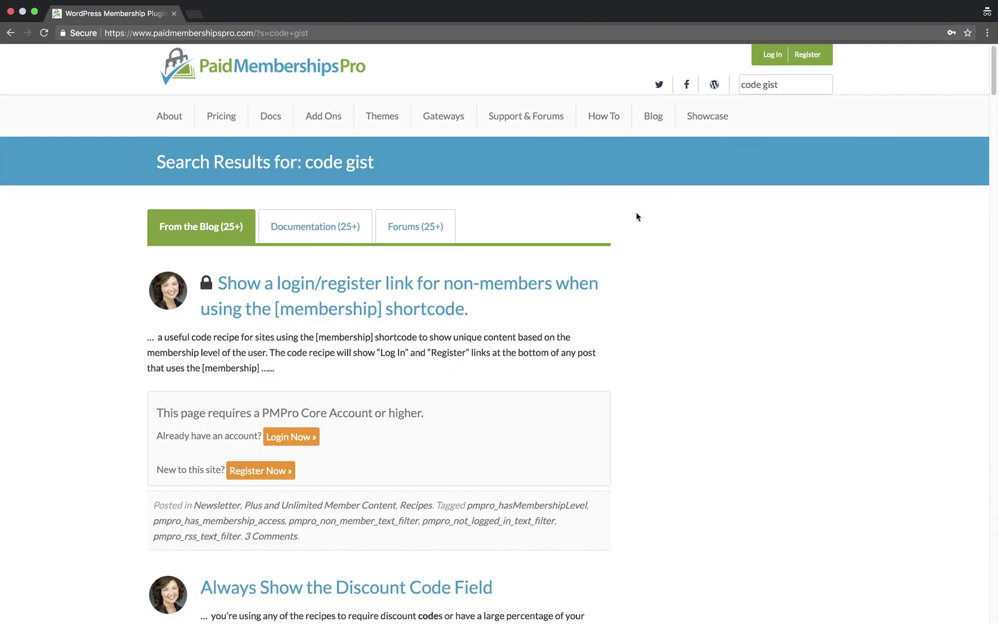
pyautogui.scroll(-5, 636, 216)
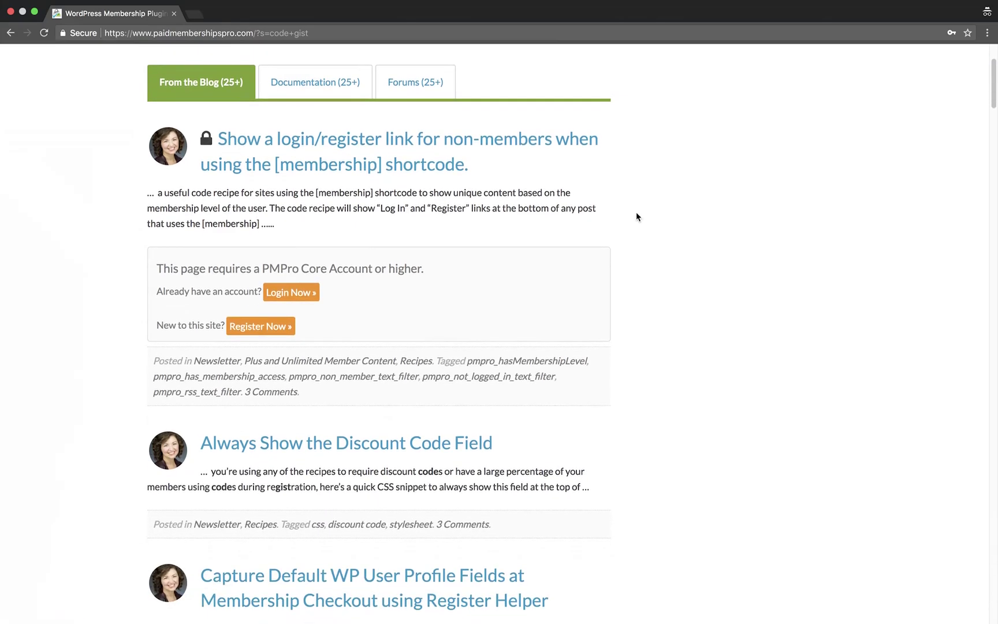
pyautogui.scroll(-8, 637, 216)
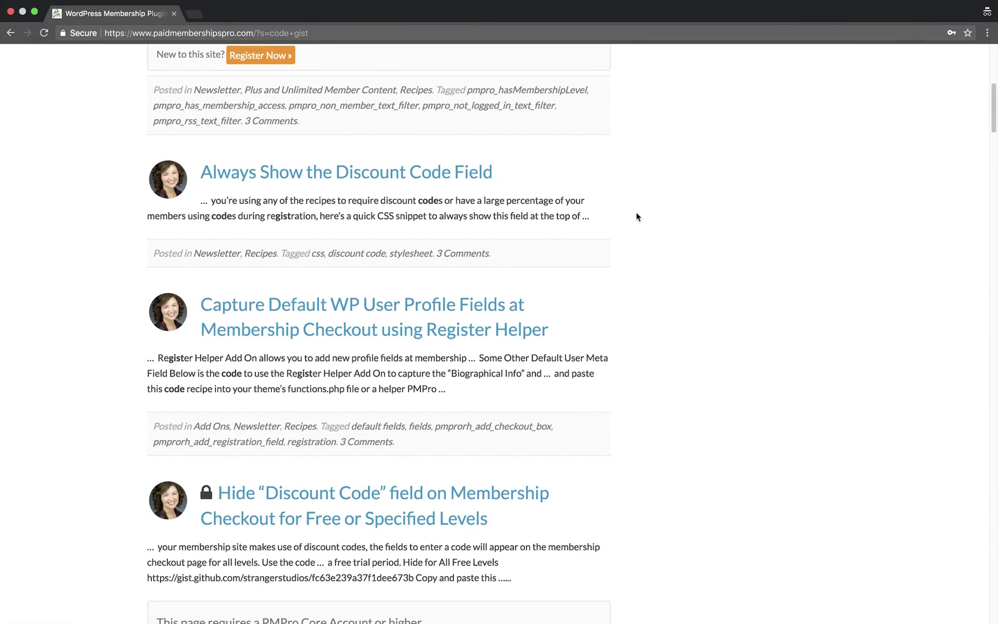
pyautogui.scroll(-3, 637, 216)
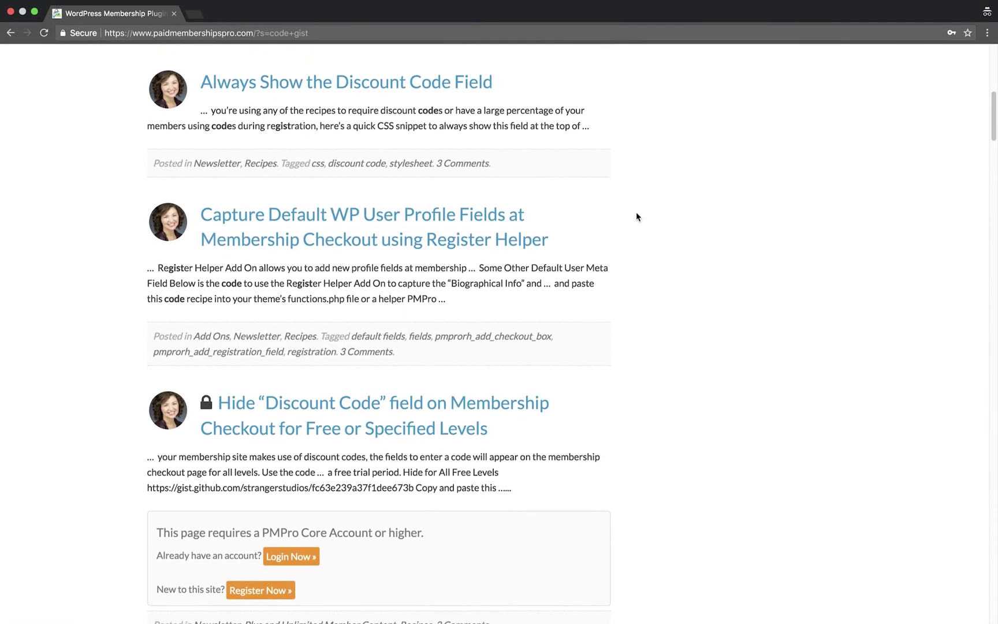
# - Open the Capture Default WP User Profile Fields article and select lines 1–14 of its code example
pyautogui.click(531, 239)
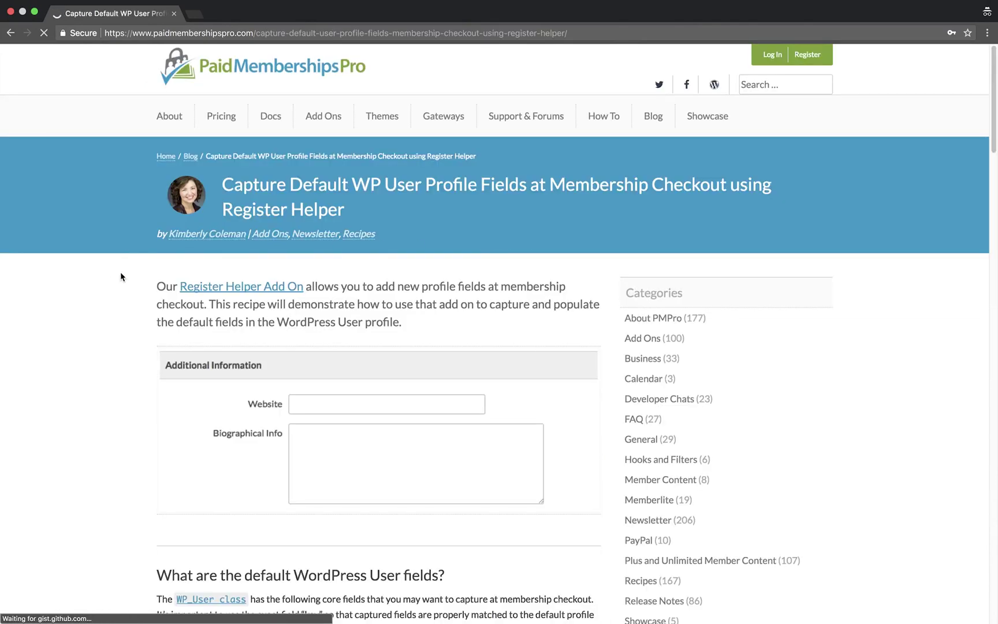
pyautogui.scroll(-2, 122, 270)
pyautogui.scroll(-2, 122, 271)
pyautogui.scroll(-7, 123, 271)
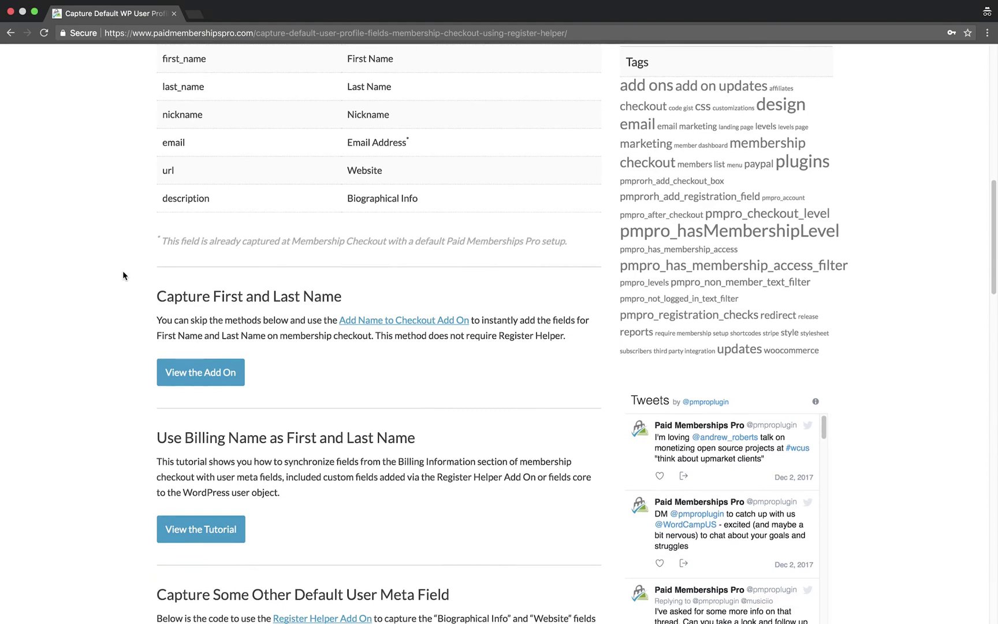
pyautogui.scroll(-5, 122, 271)
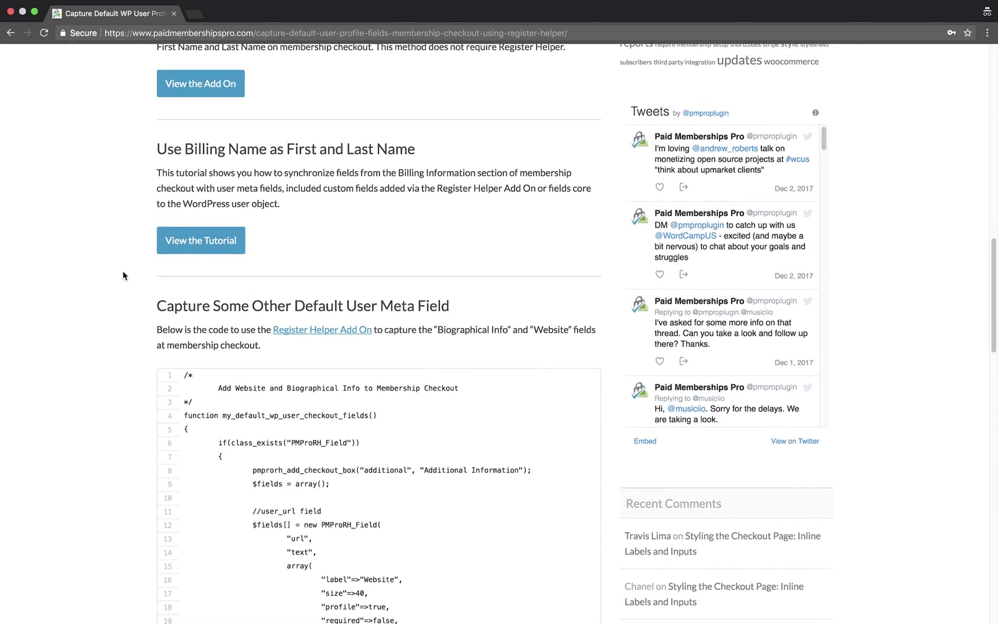
pyautogui.scroll(-3, 122, 271)
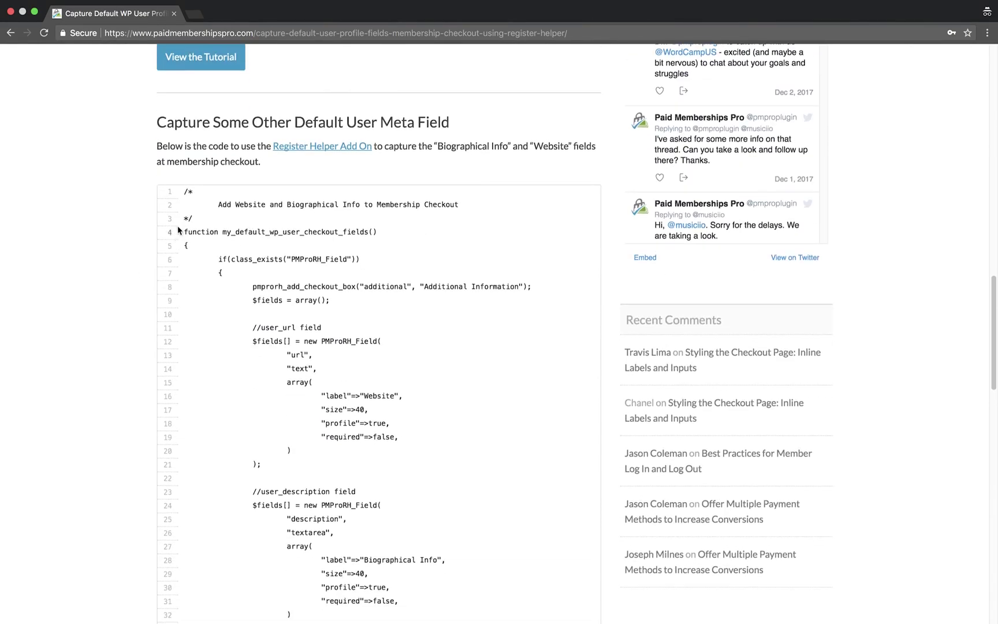
pyautogui.moveTo(184, 192); pyautogui.dragTo(432, 423)
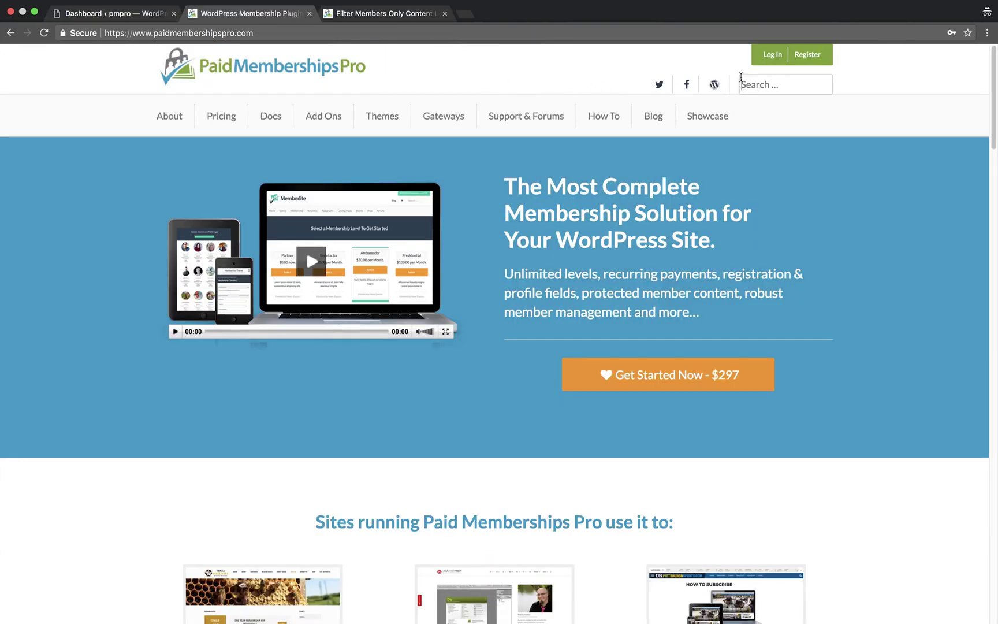
# - Run a header search for 'Plugin Customization' on the Paid Memberships Pro site
pyautogui.write('Plugin ')
pyautogui.write('Customiz')
pyautogui.write('ation')
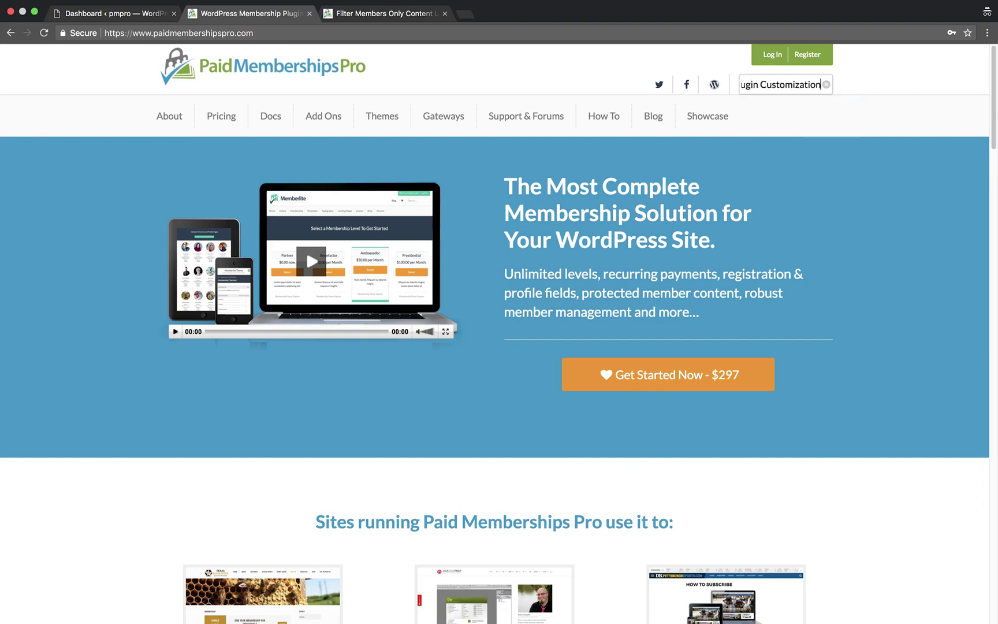
pyautogui.press('Return')
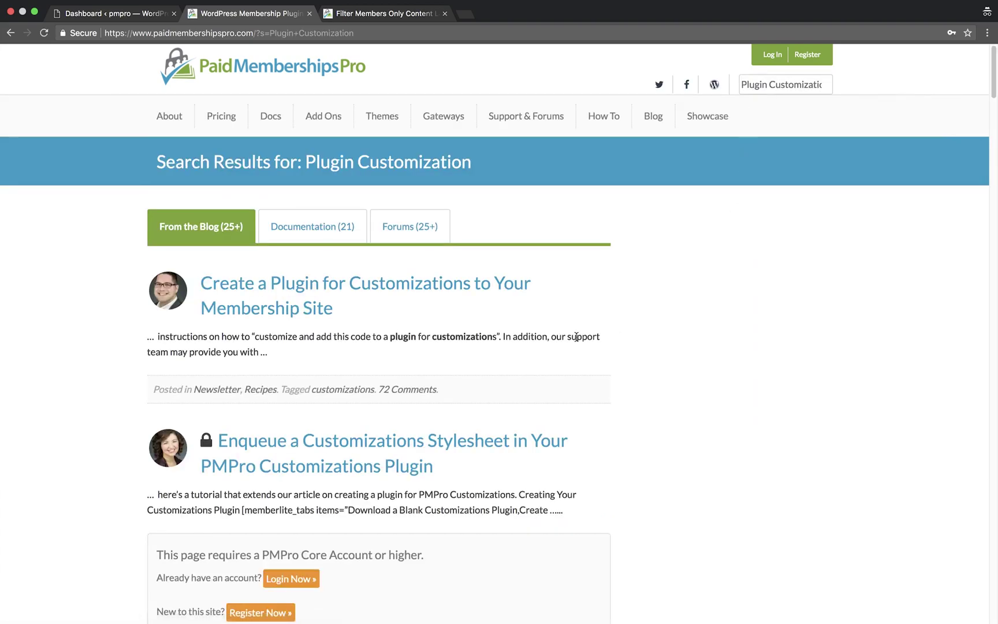
# - Open the Create a Plugin for Customizations article and download pmpro-customizations.zip
pyautogui.click(393, 293)
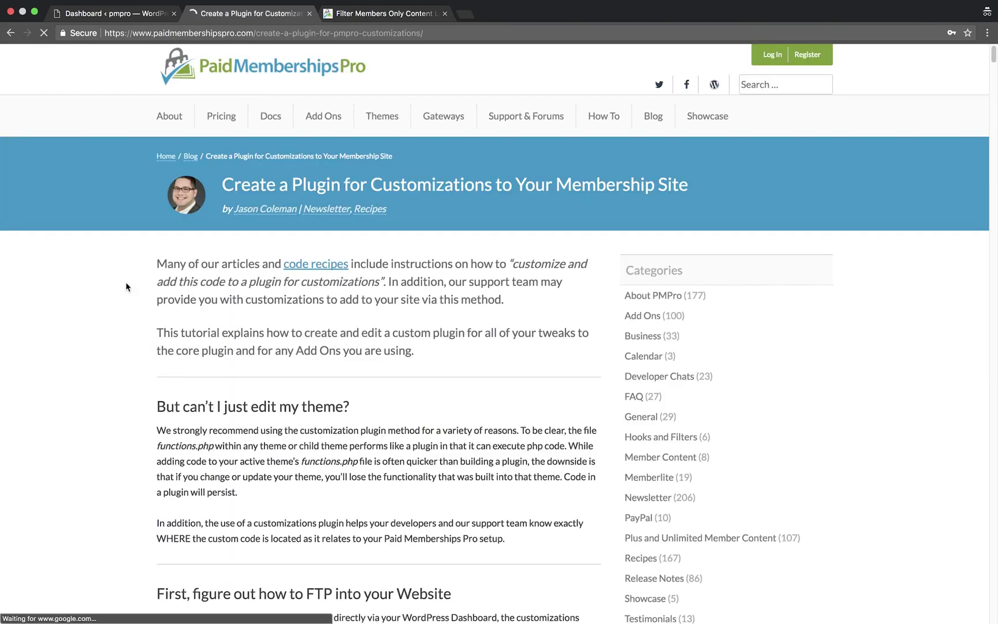
pyautogui.scroll(-1, 127, 286)
pyautogui.scroll(-5, 127, 286)
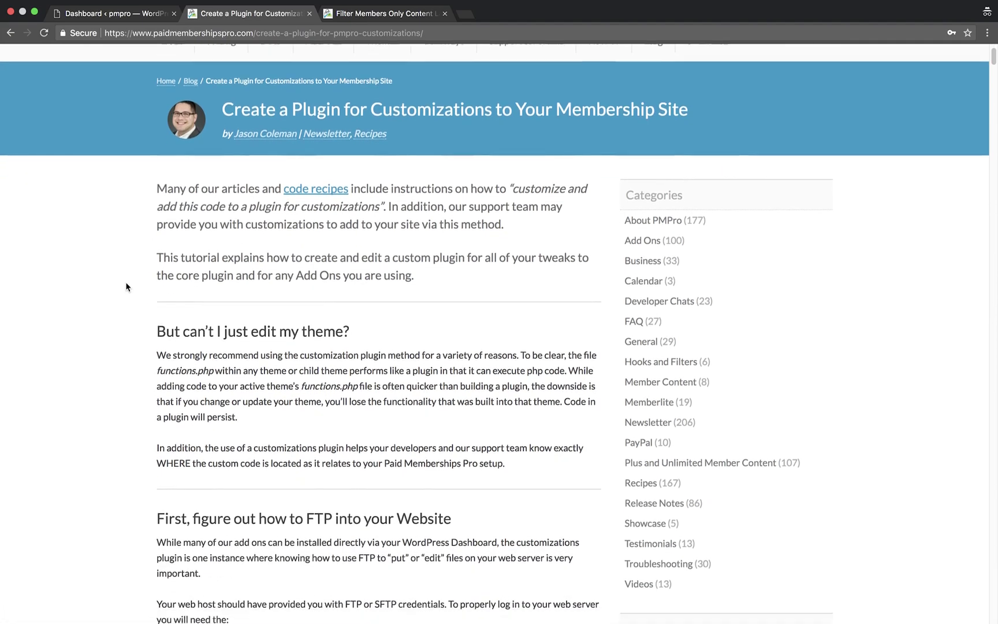
pyautogui.scroll(-5, 127, 285)
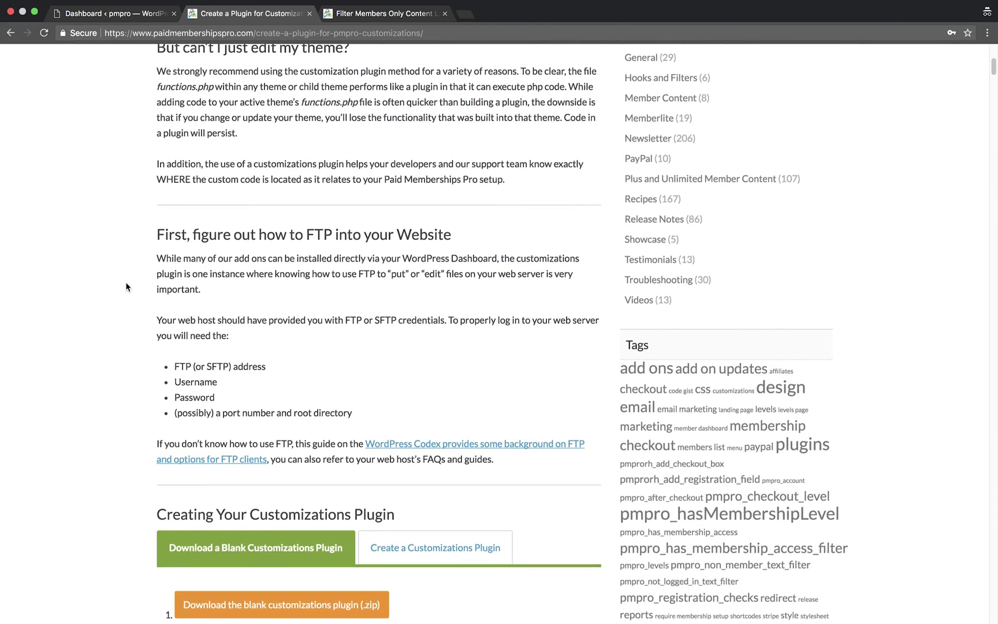
pyautogui.scroll(-8, 127, 286)
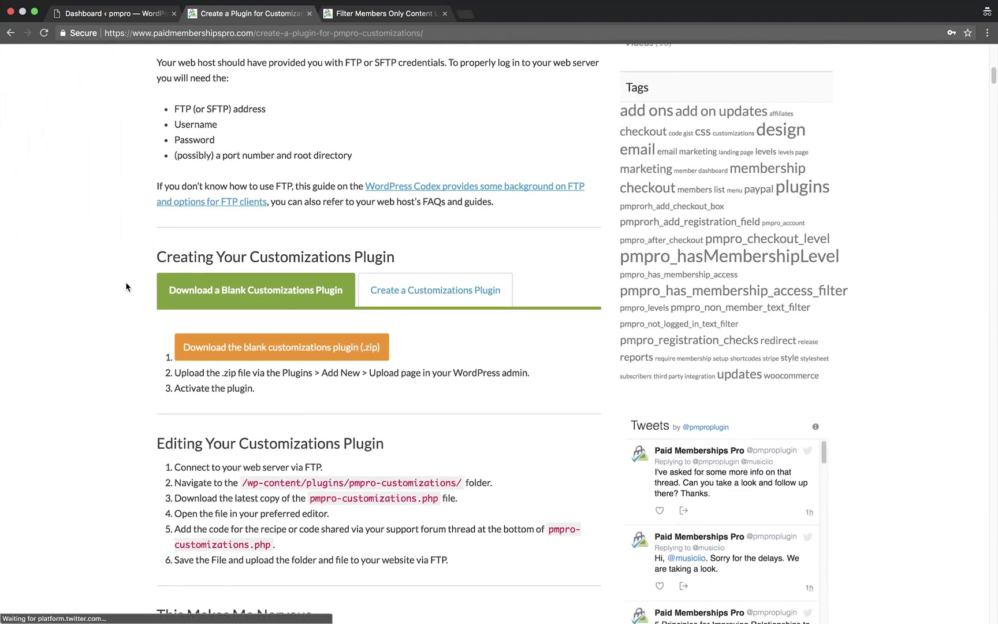
pyautogui.click(369, 305)
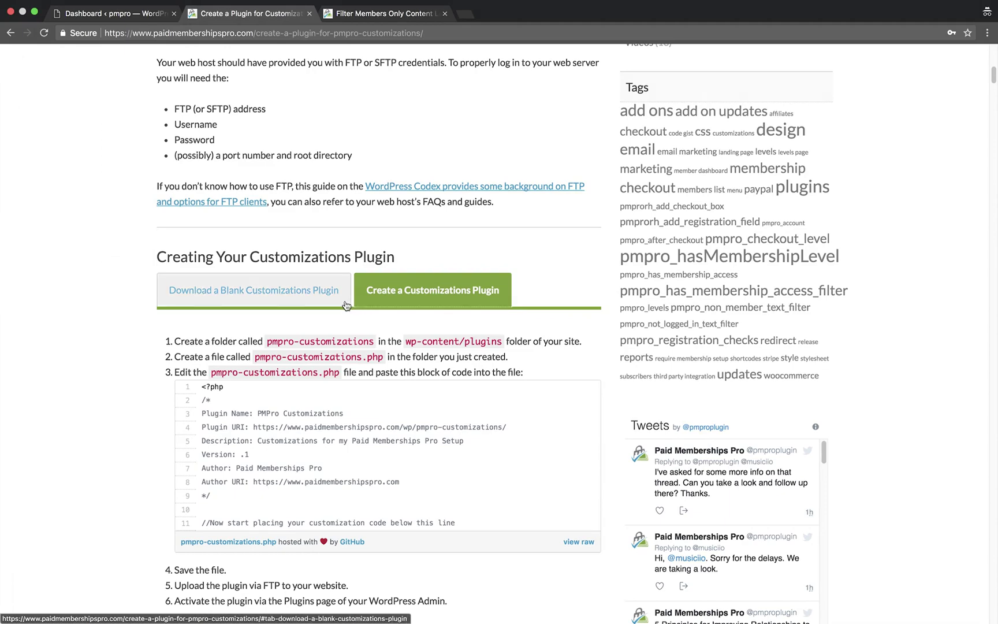
pyautogui.click(345, 305)
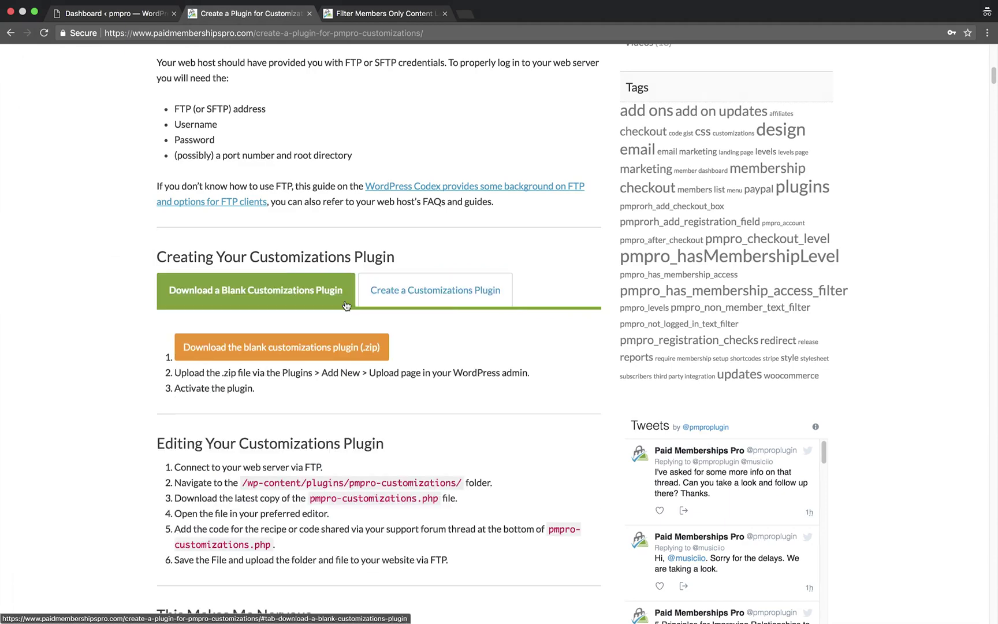
pyautogui.click(341, 343)
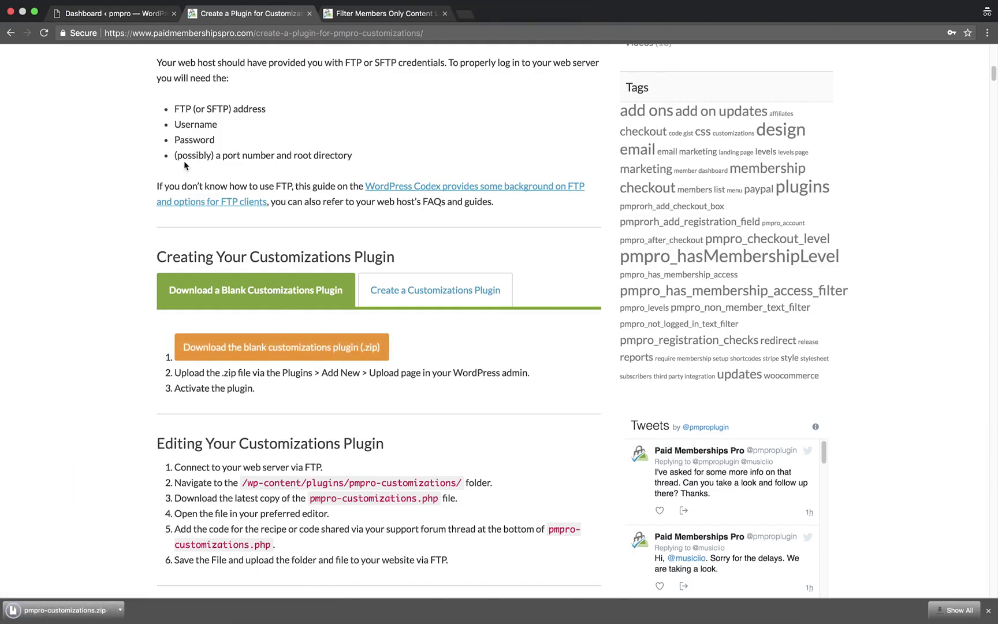
# - Go to the Add New Plugins page in the WordPress admin dashboard
pyautogui.click(129, 21)
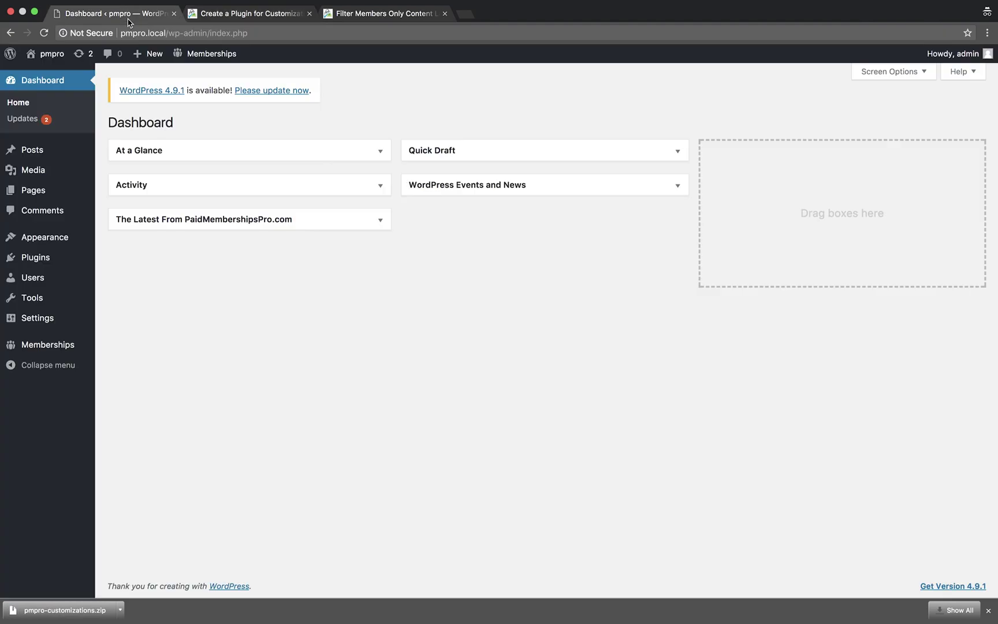
pyautogui.moveTo(63, 56)
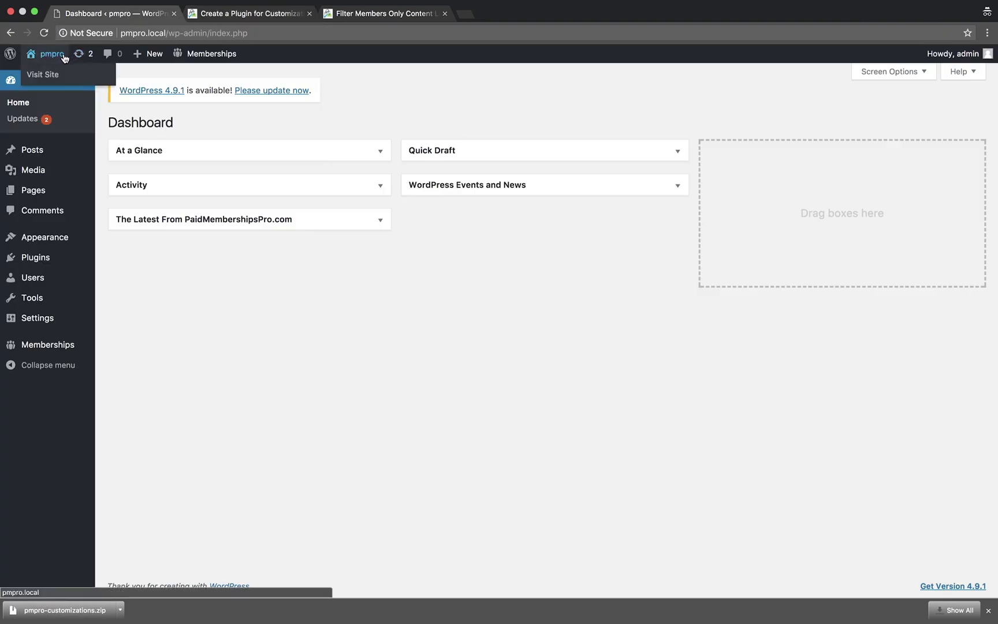
pyautogui.moveTo(45, 352)
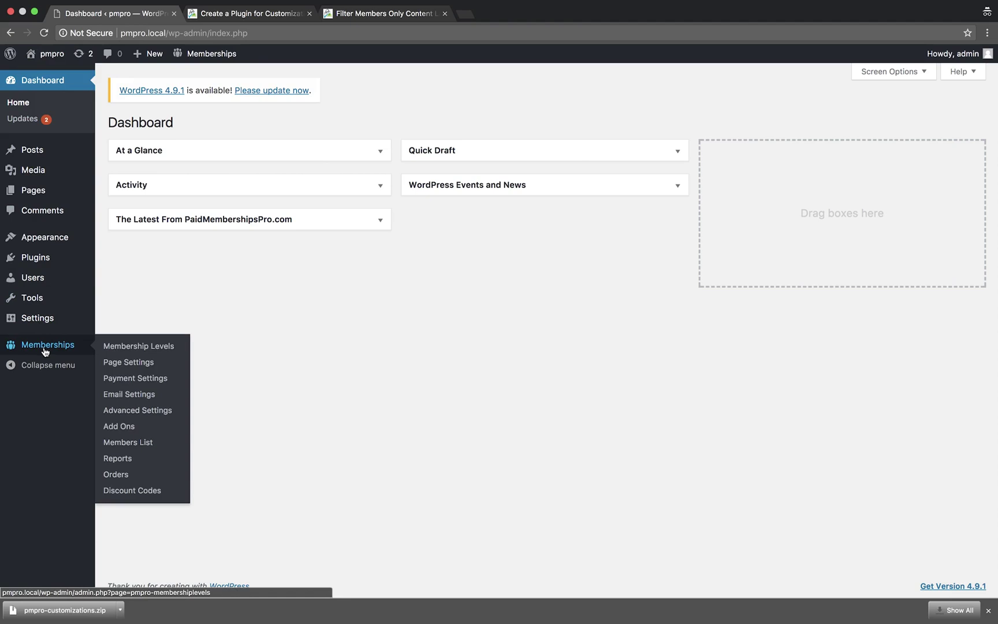
pyautogui.moveTo(39, 266)
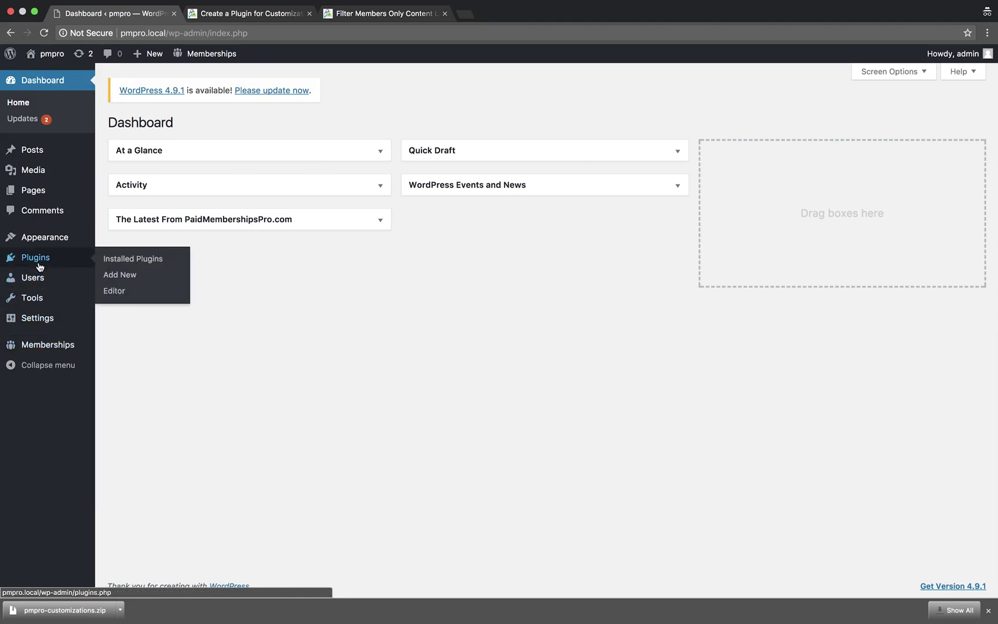
pyautogui.click(111, 279)
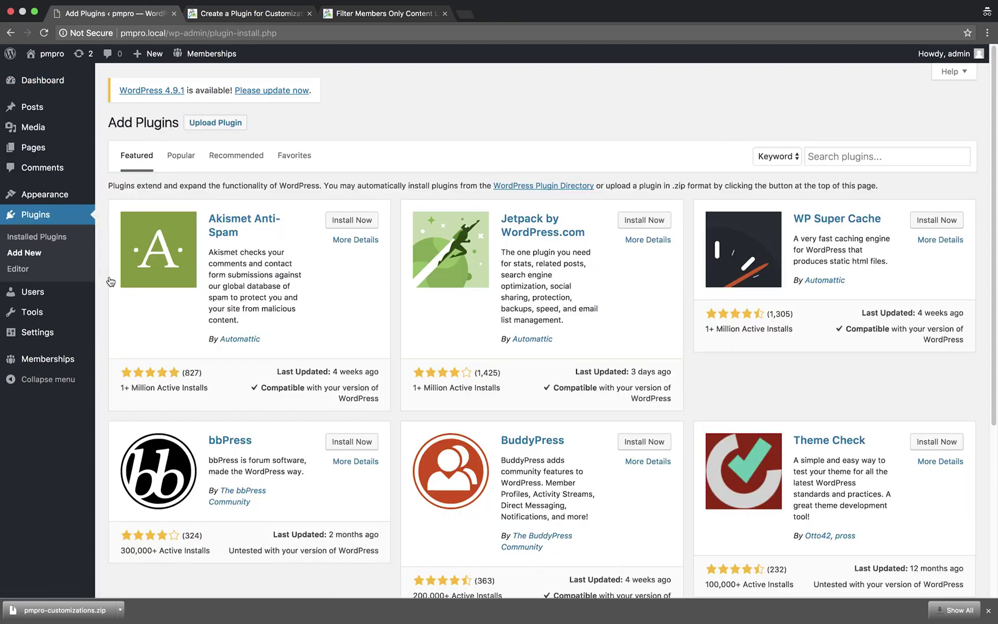
# - Upload pmpro-customizations.zip from Downloads, install it, and activate PMPro Customizations
pyautogui.click(213, 124)
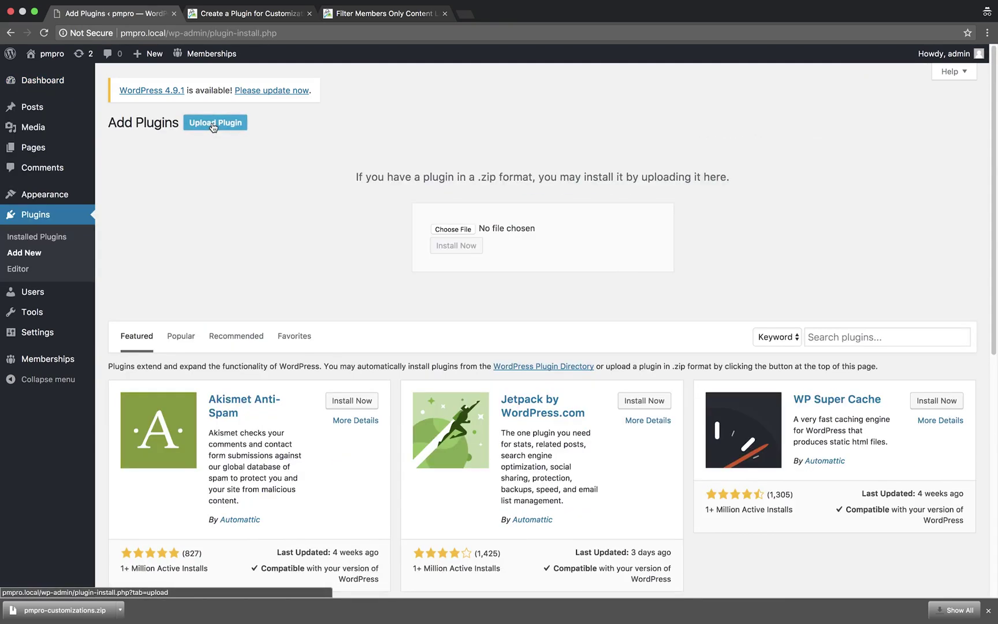
pyautogui.click(457, 234)
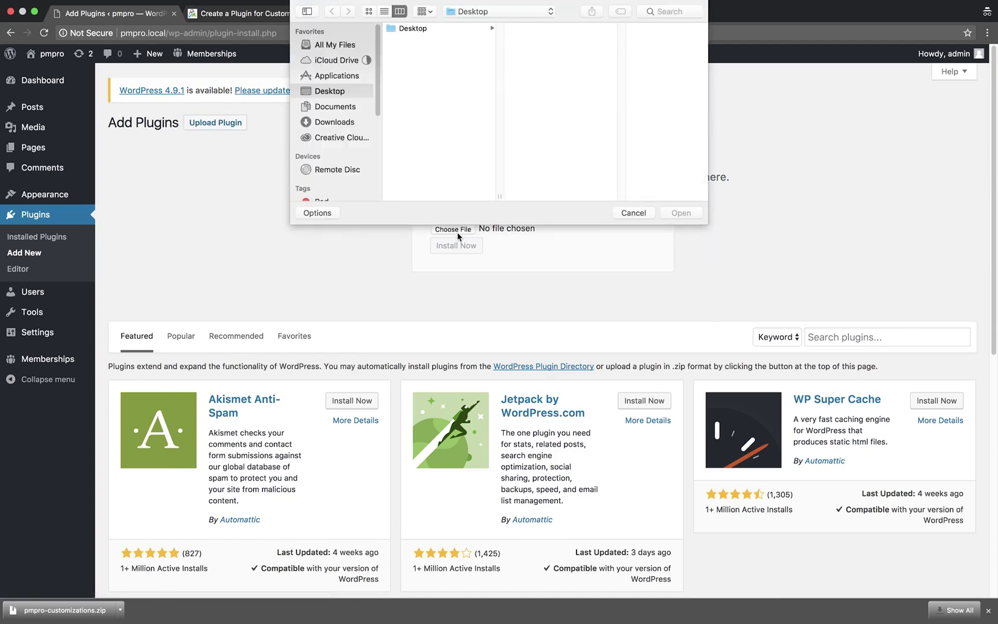
pyautogui.click(346, 123)
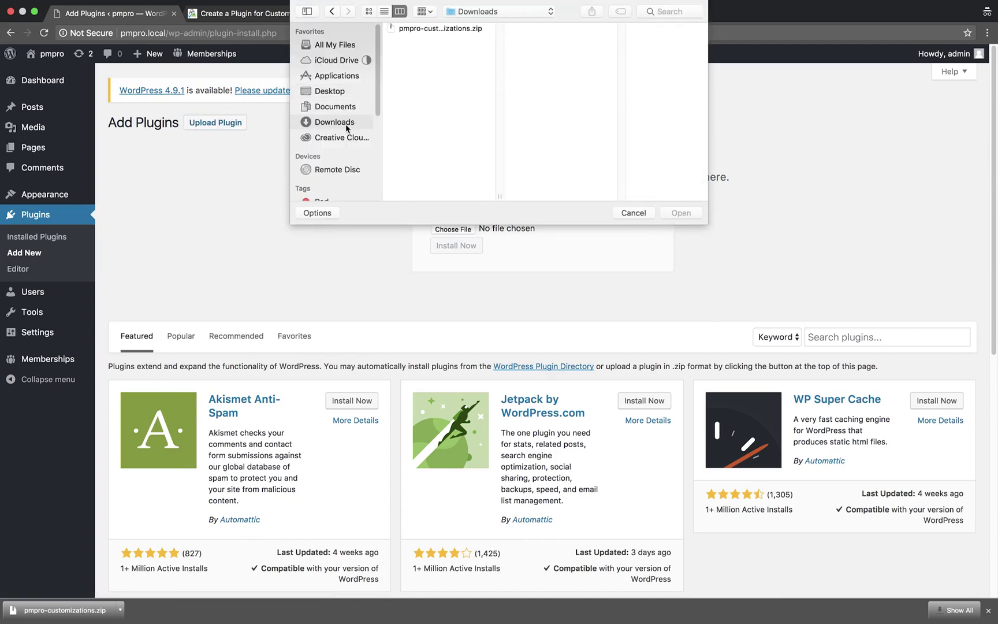
pyautogui.click(452, 30)
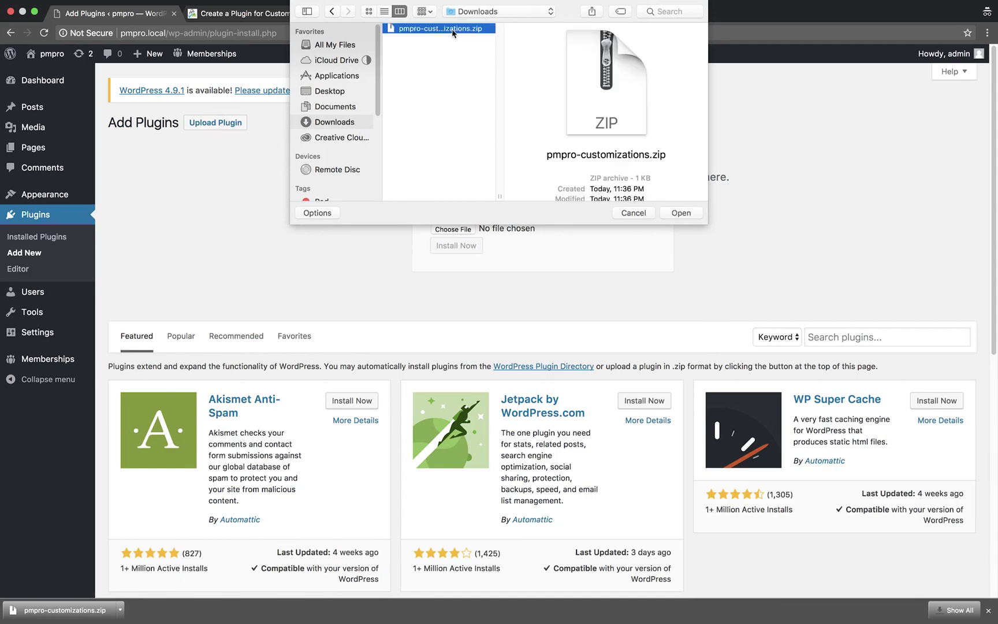
pyautogui.click(675, 213)
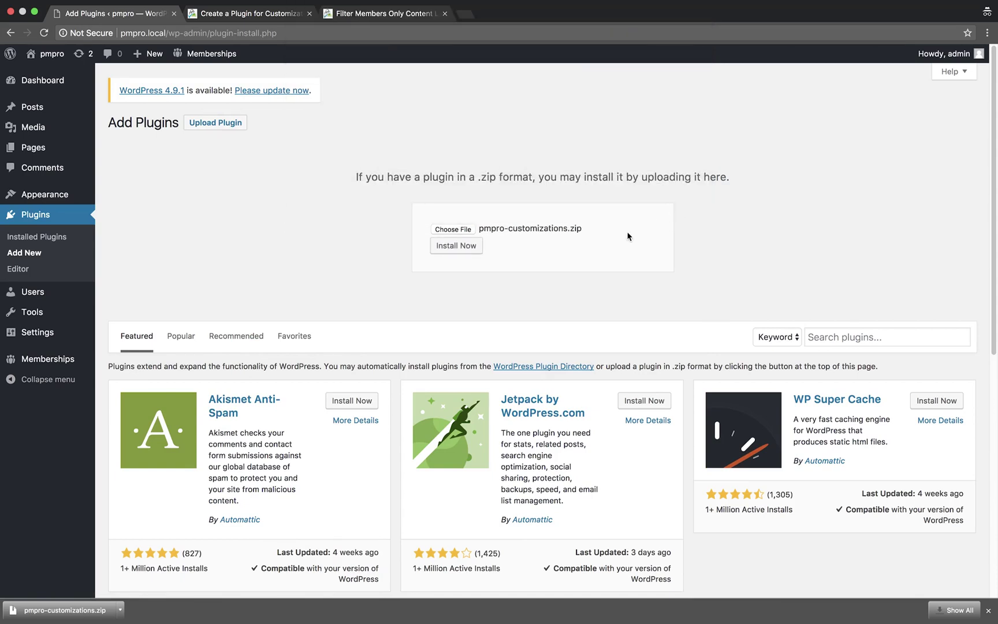
pyautogui.click(478, 250)
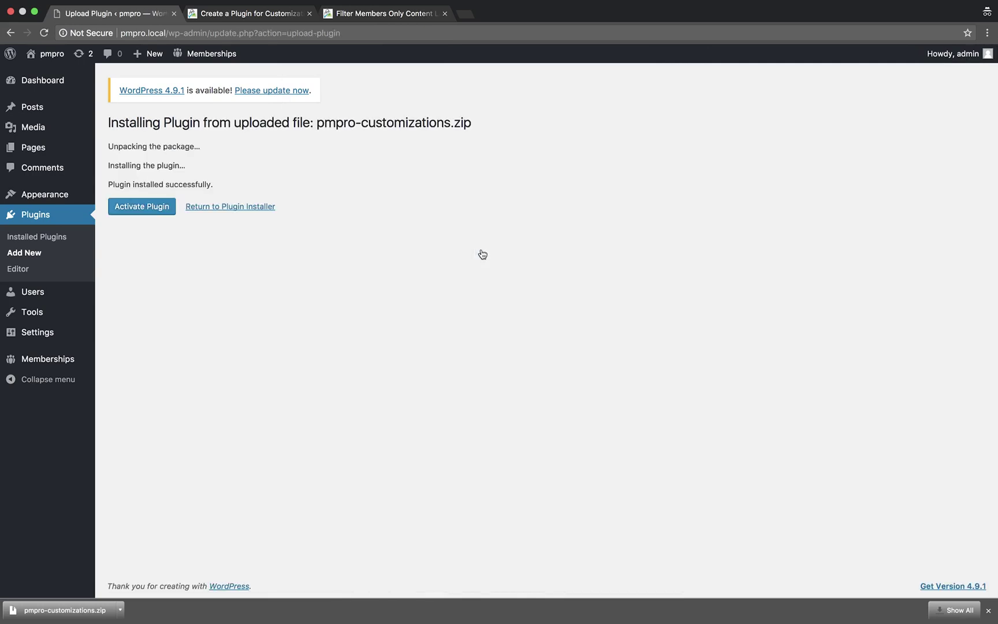
pyautogui.click(173, 215)
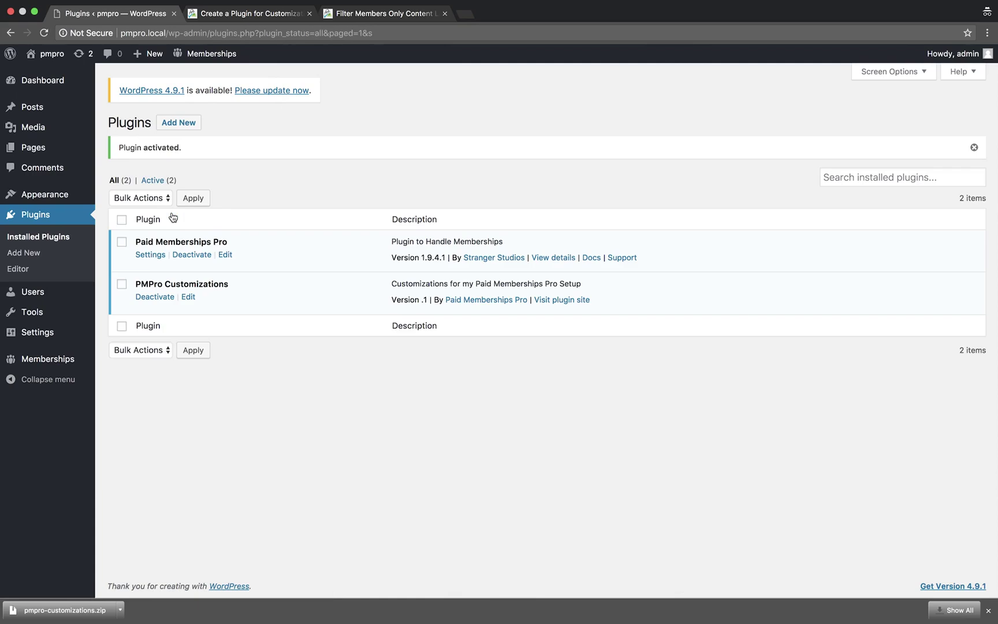
# - Open PMPro Customizations' pmpro-customizations.php through its Edit link in the Plugins list
pyautogui.click(188, 297)
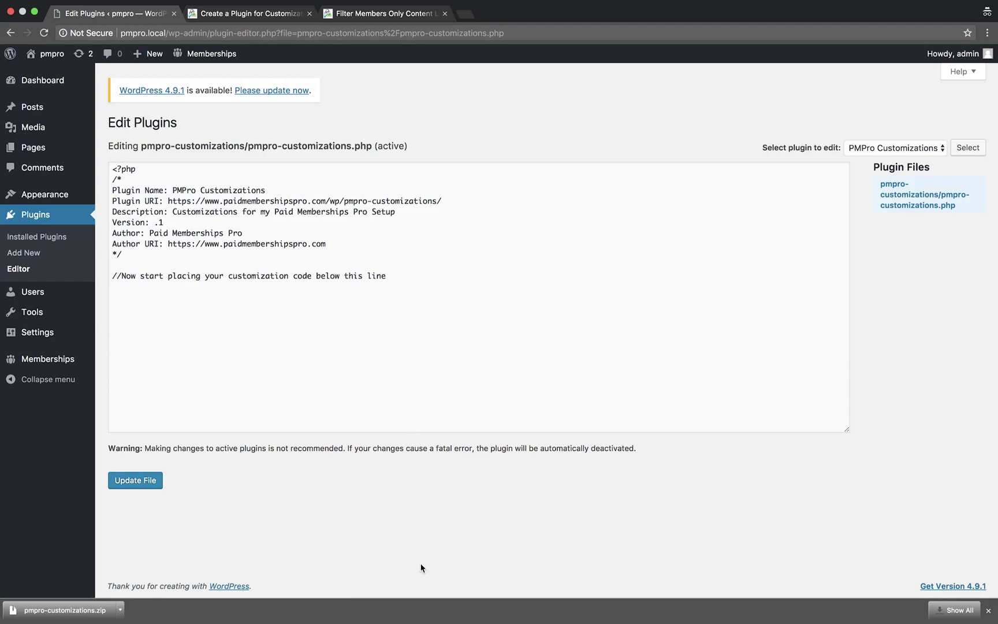
pyautogui.moveTo(431, 622)
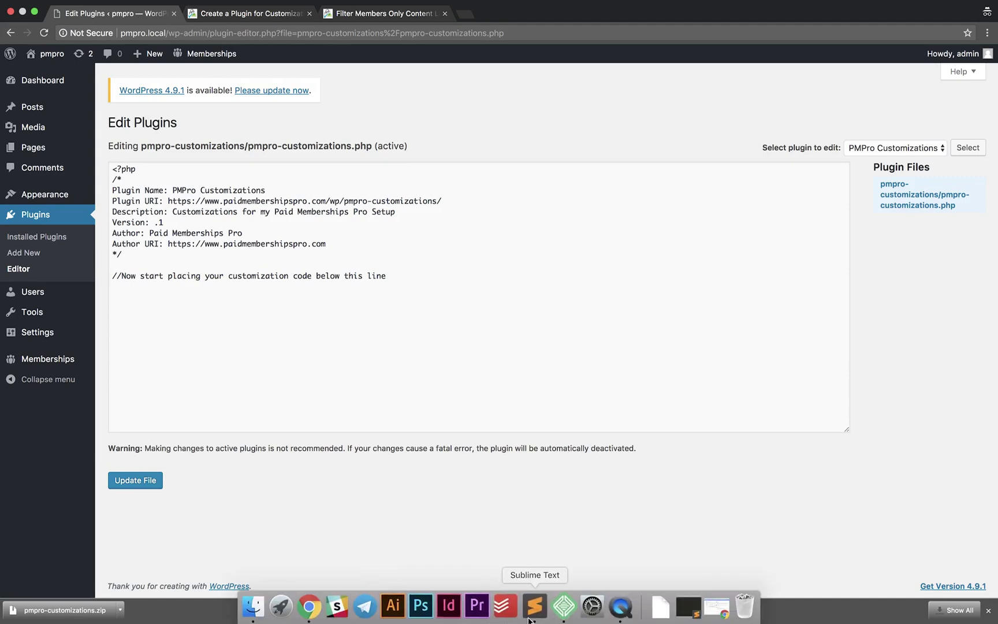
# - Bring Local by Flywheel forward to show the pmpro site's pmpro.local domain and path
pyautogui.click(560, 614)
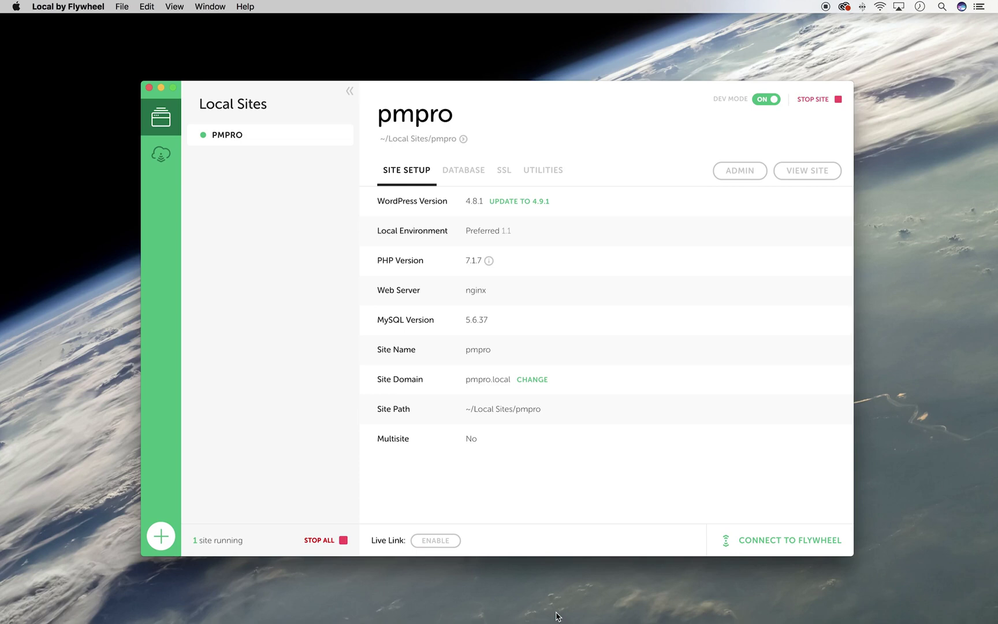
# - Navigate in Finder through pmpro, app, public, wp-content to pmpro-customizations.php's context menu
pyautogui.click(463, 139)
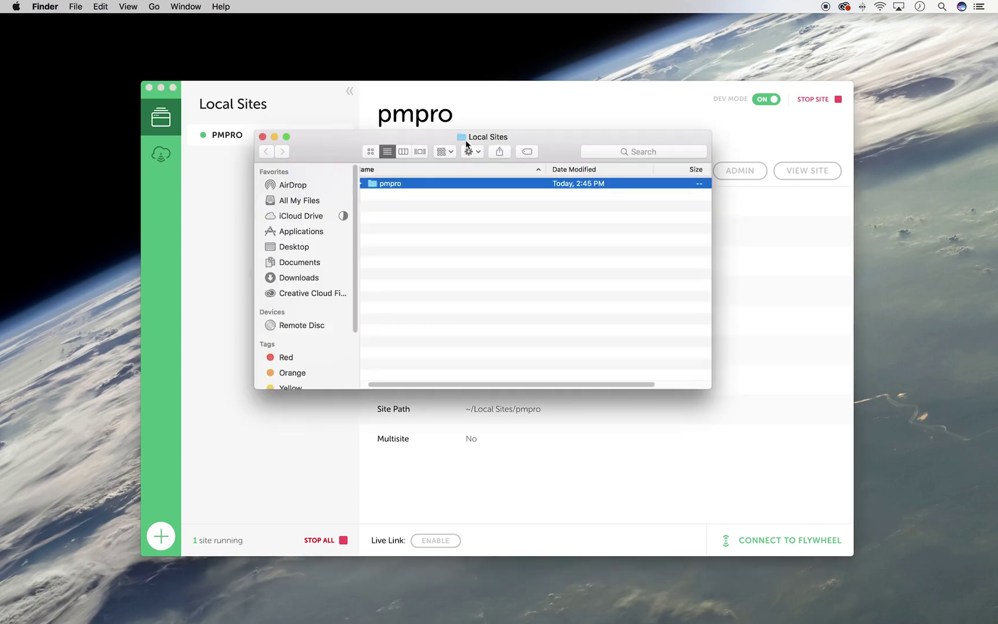
pyautogui.doubleClick(391, 184)
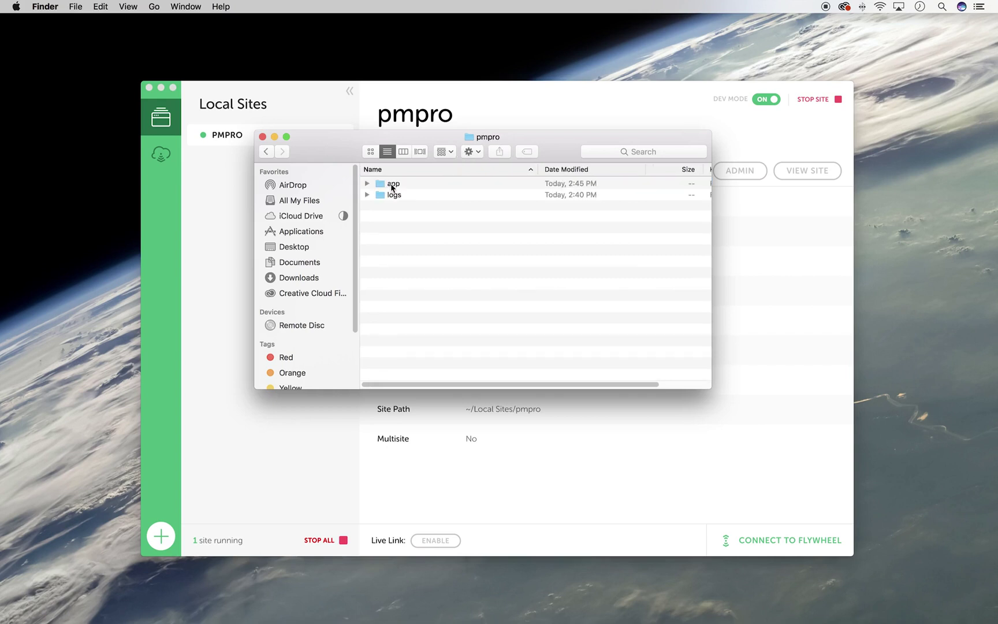
pyautogui.doubleClick(391, 185)
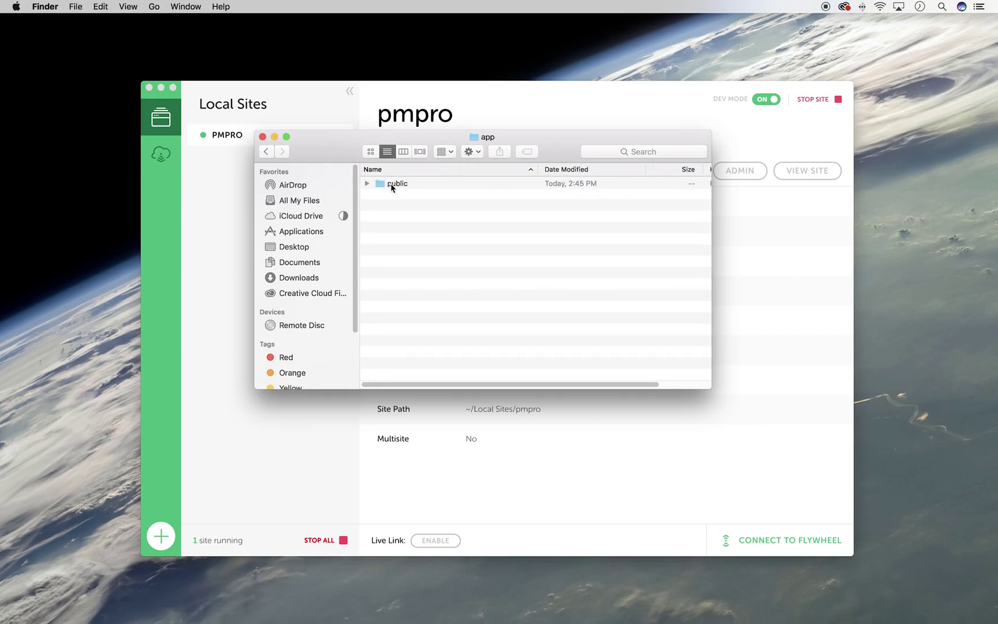
pyautogui.doubleClick(391, 185)
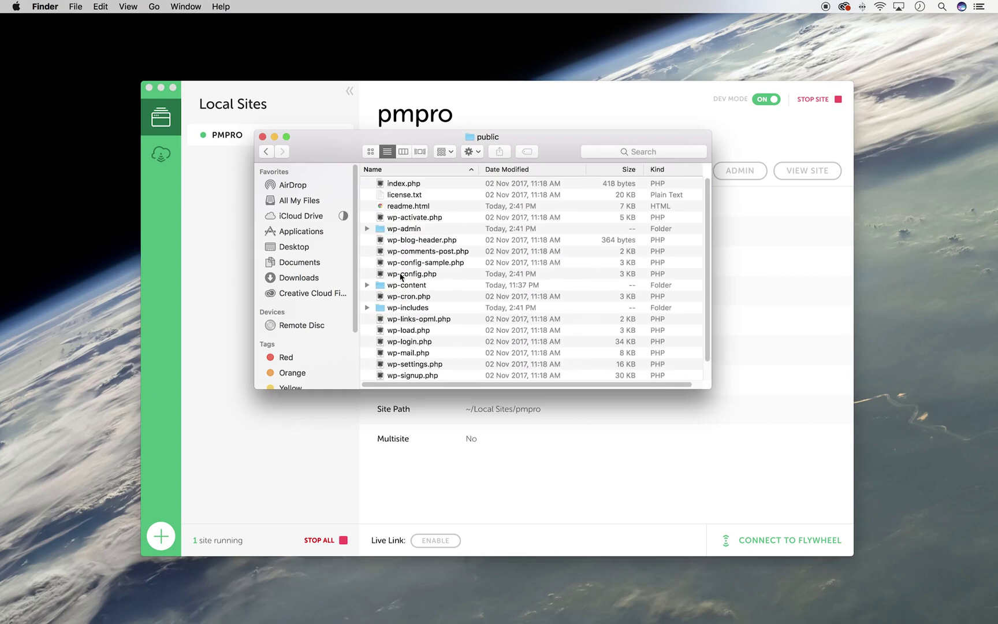
pyautogui.doubleClick(402, 284)
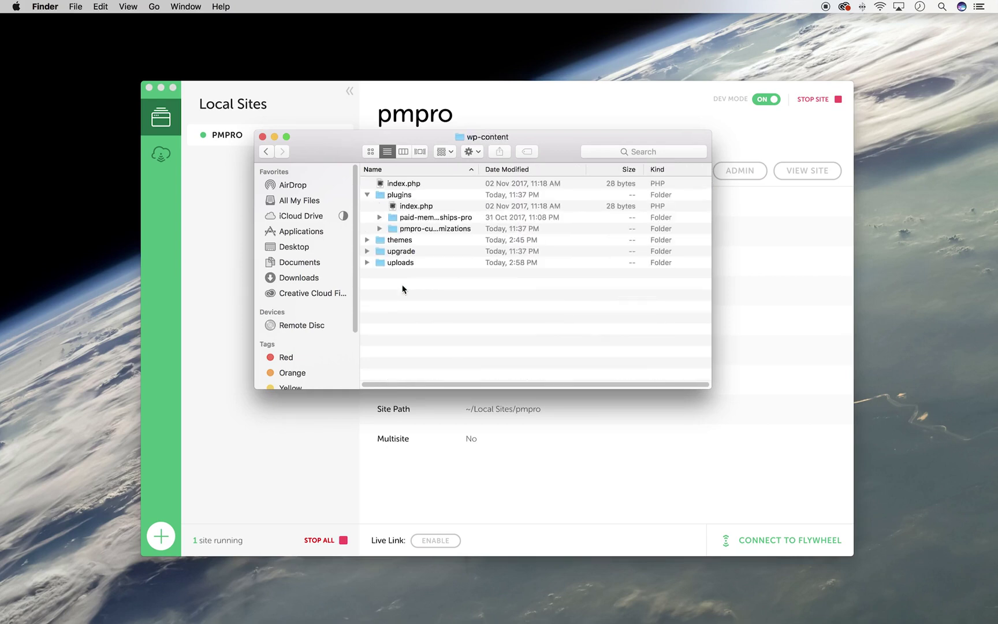
pyautogui.click(414, 229)
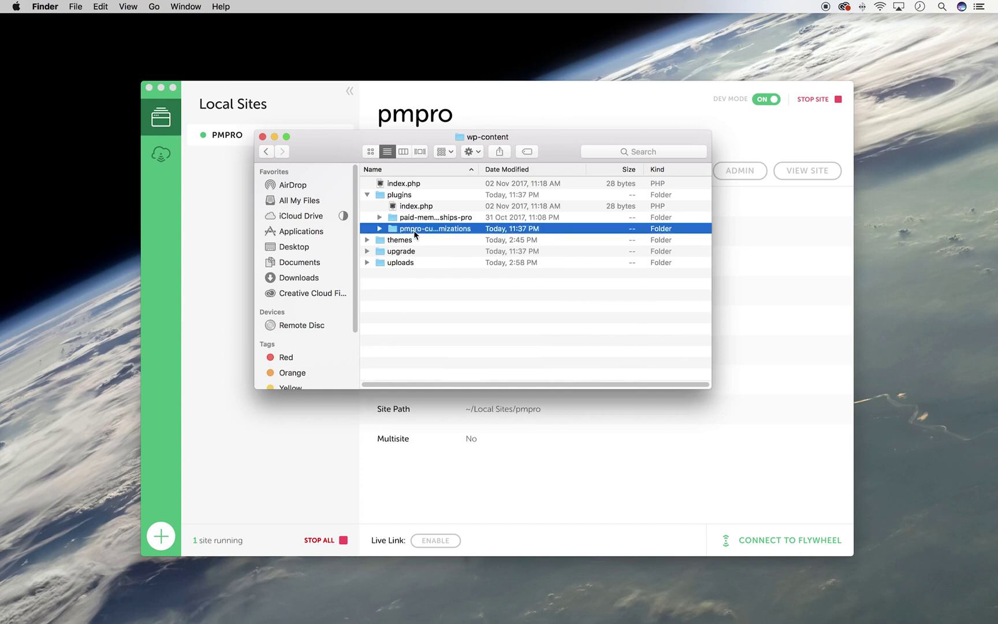
pyautogui.click(379, 229)
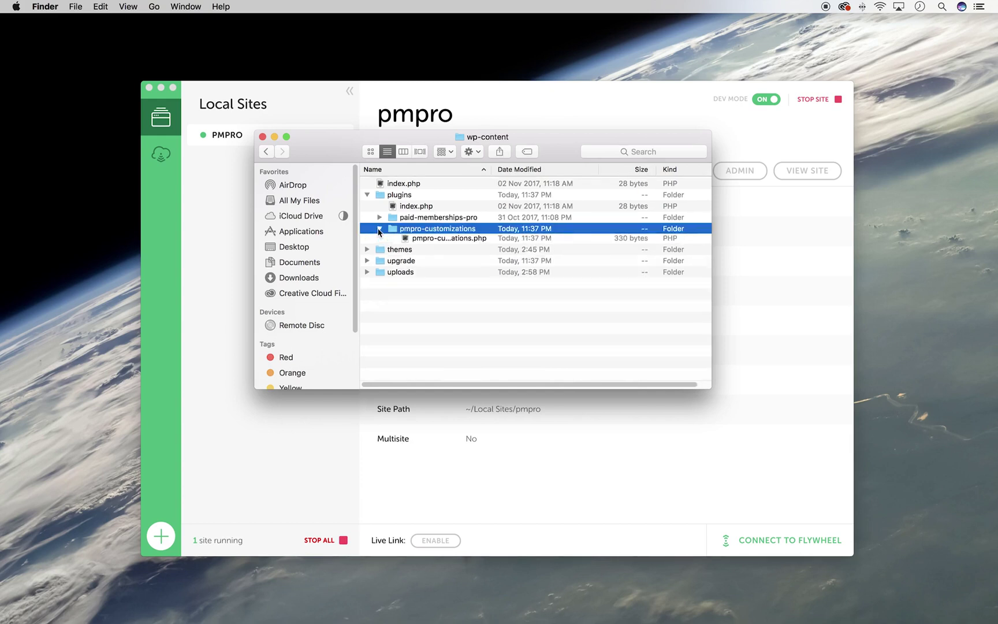
pyautogui.rightClick(422, 244)
# - Open pmpro-customizations.php in Sublime Text and add blank lines after the line 11 comment
pyautogui.moveTo(448, 258)
pyautogui.click(629, 259)
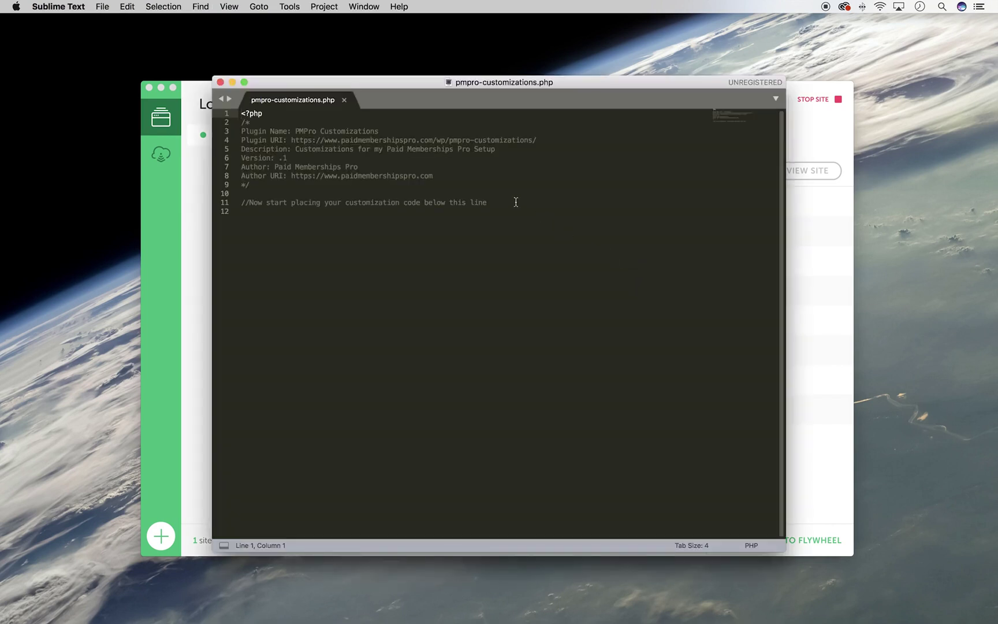
pyautogui.click(516, 203)
pyautogui.press('Return')
pyautogui.press('Return')
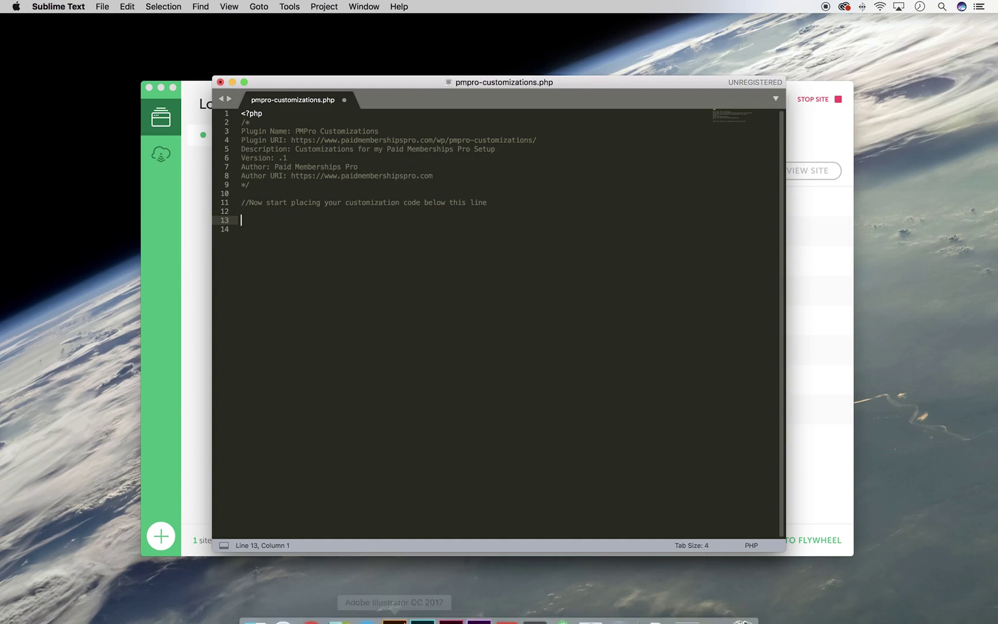
# - Copy the 17-line snippet from the Filter Members Only Content article in Chrome
pyautogui.click(312, 617)
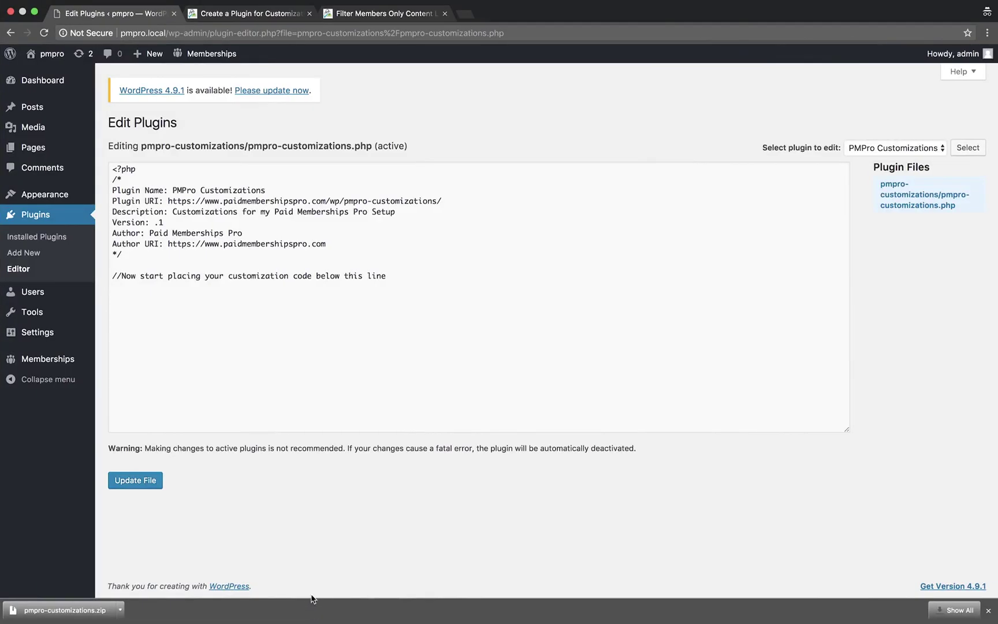
pyautogui.click(369, 18)
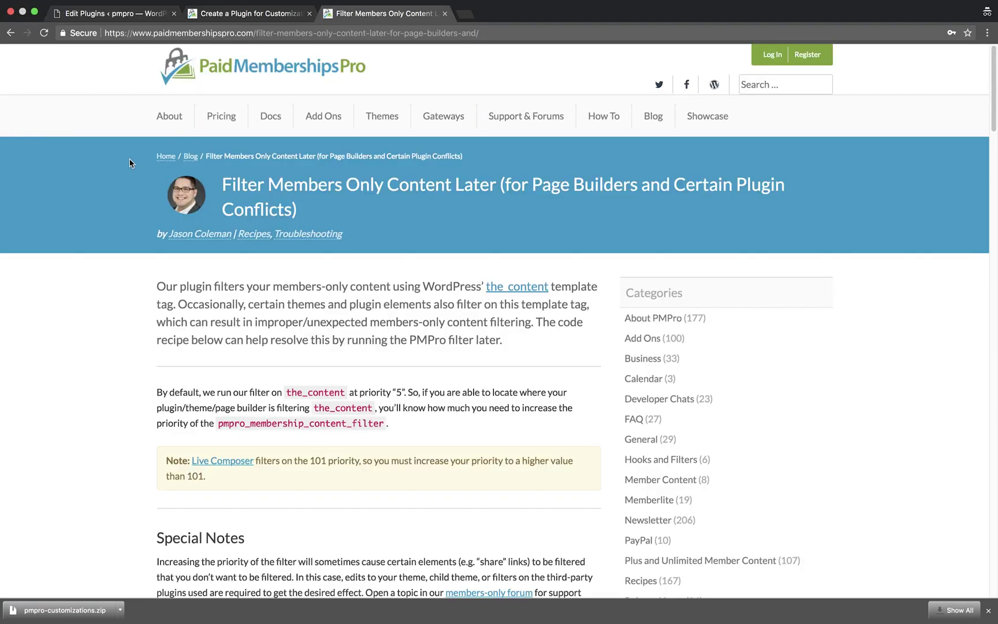
pyautogui.scroll(-2, 130, 164)
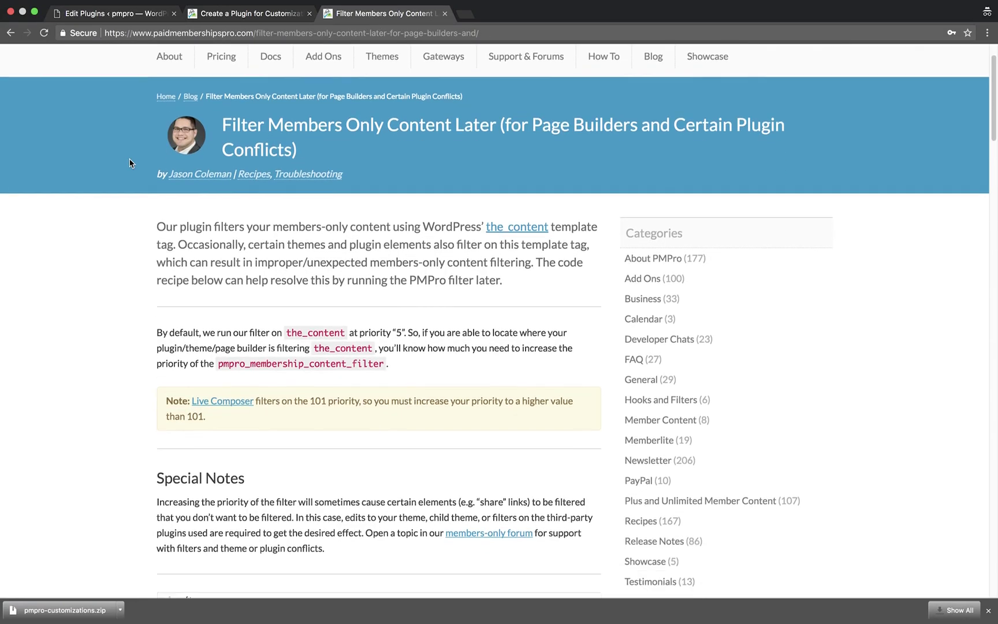
pyautogui.scroll(-4, 129, 164)
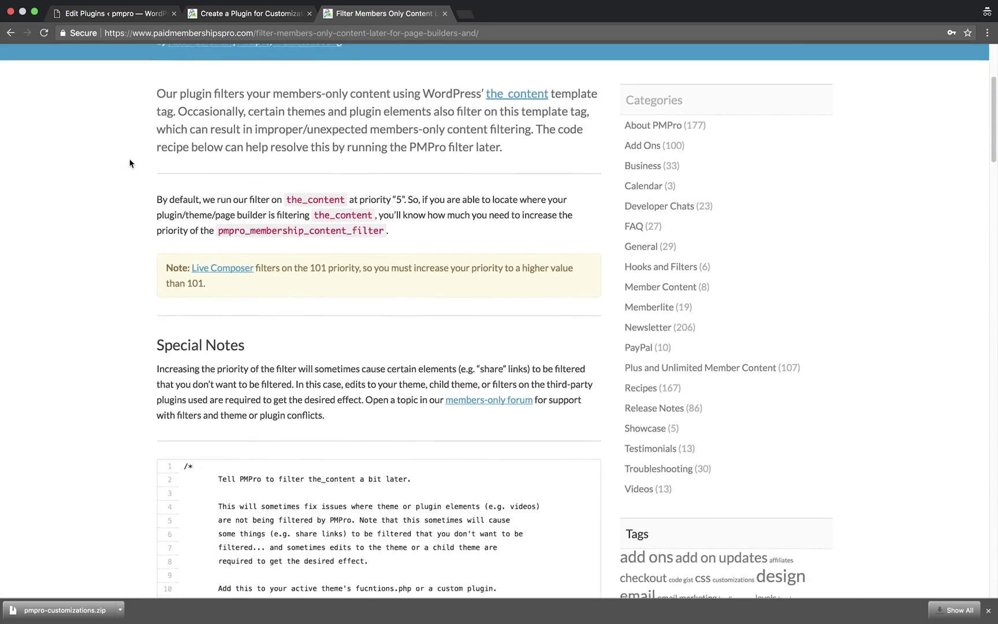
pyautogui.scroll(-6, 130, 163)
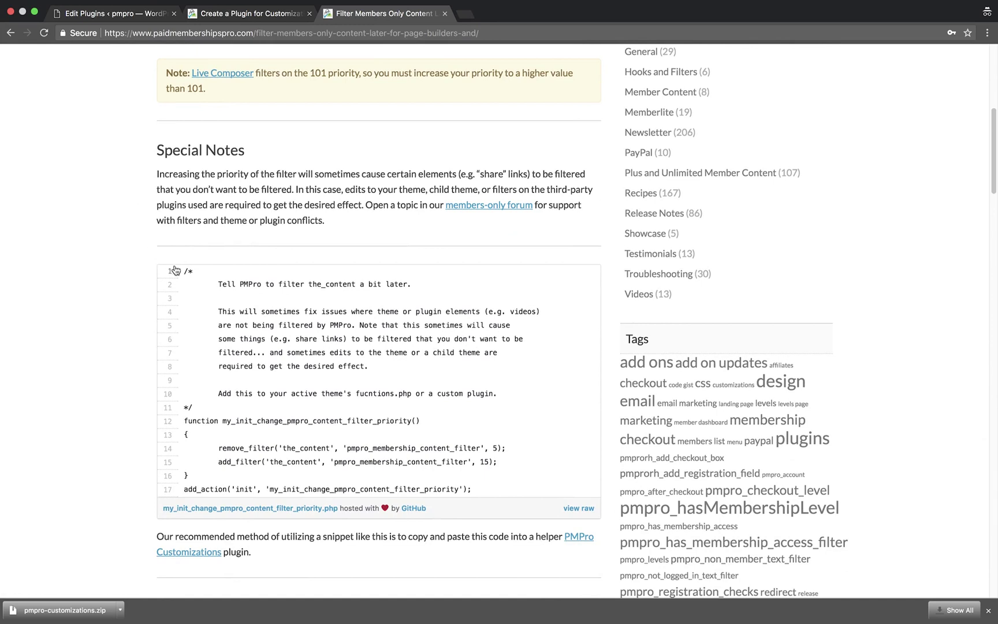
pyautogui.moveTo(183, 269); pyautogui.dragTo(368, 426)
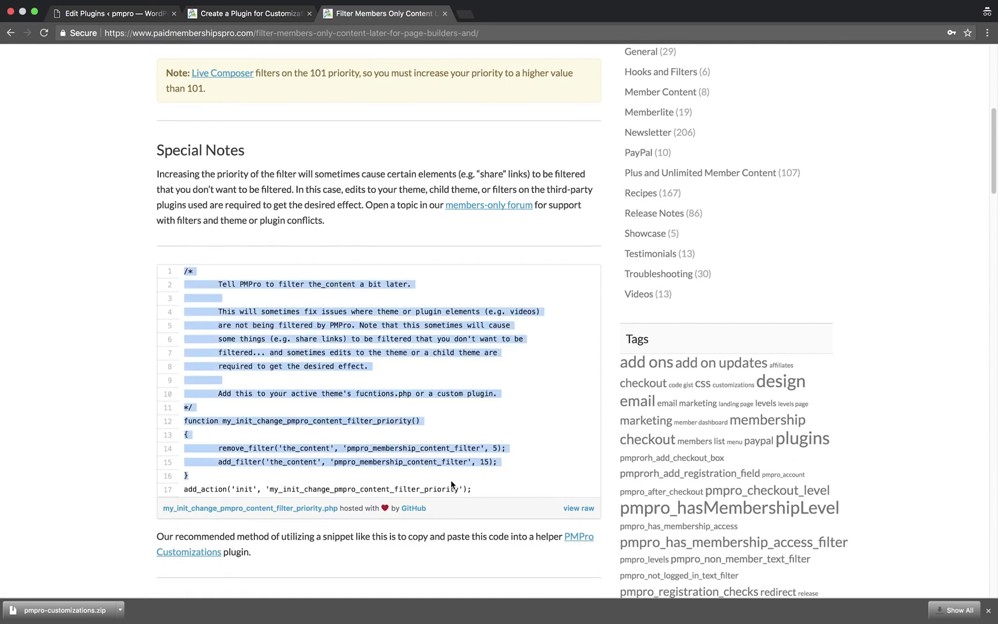
pyautogui.moveTo(455, 486); pyautogui.dragTo(469, 488)
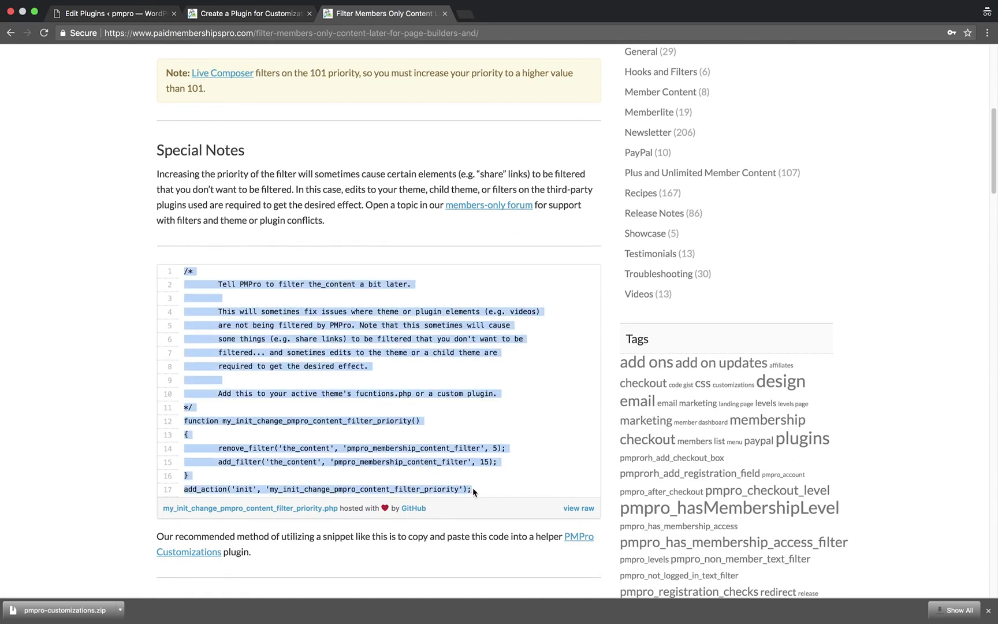
pyautogui.rightClick(457, 486)
pyautogui.click(473, 510)
# - Paste the filter-priority snippet onto line 13 of pmpro-customizations.php in Sublime Text and save it
pyautogui.moveTo(442, 606)
pyautogui.click(532, 607)
pyautogui.rightClick(253, 224)
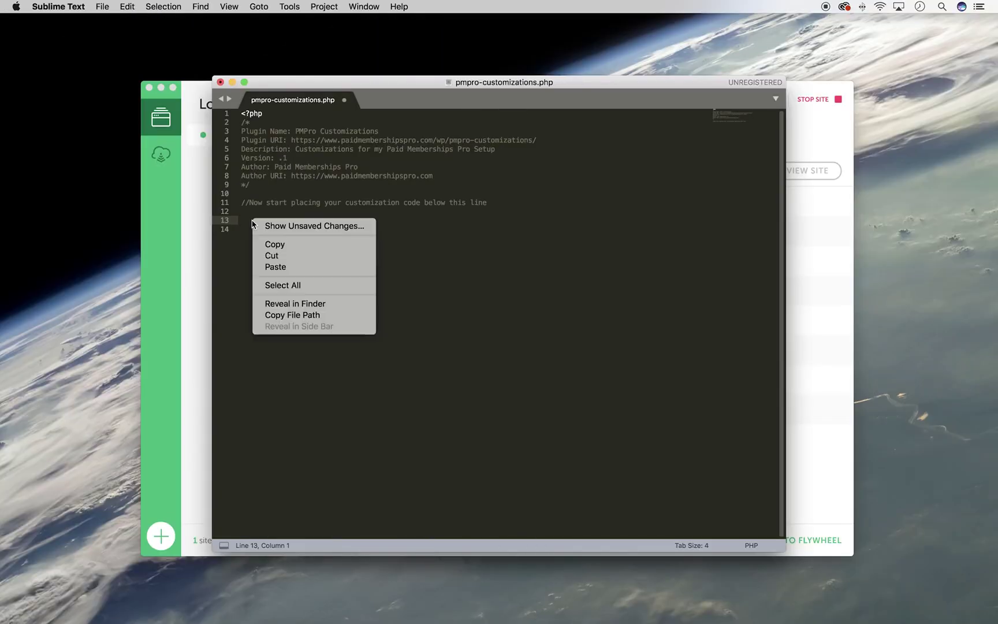
pyautogui.click(271, 266)
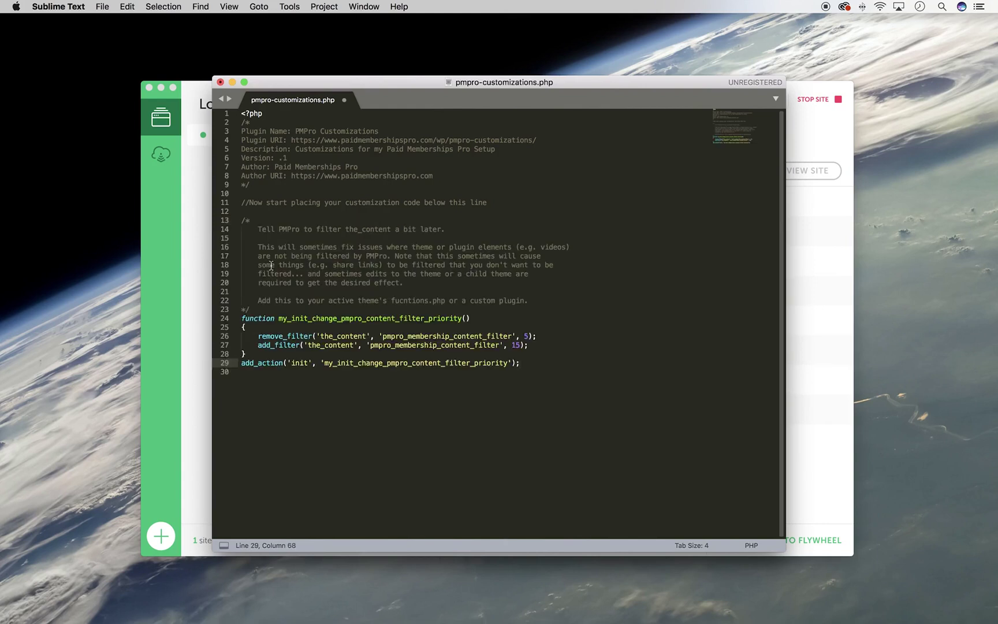
pyautogui.click(103, 8)
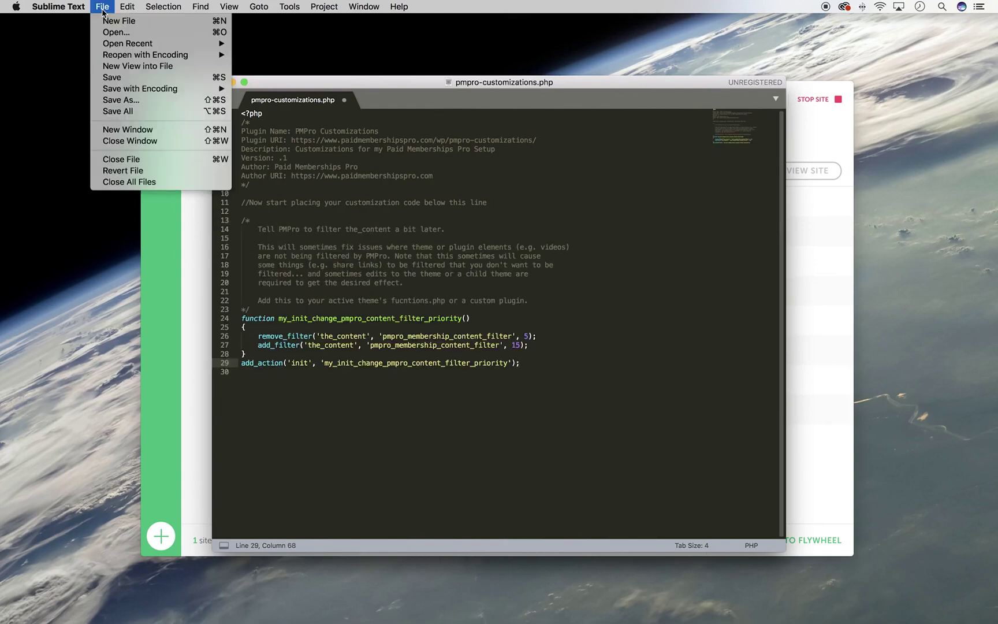
pyautogui.click(115, 77)
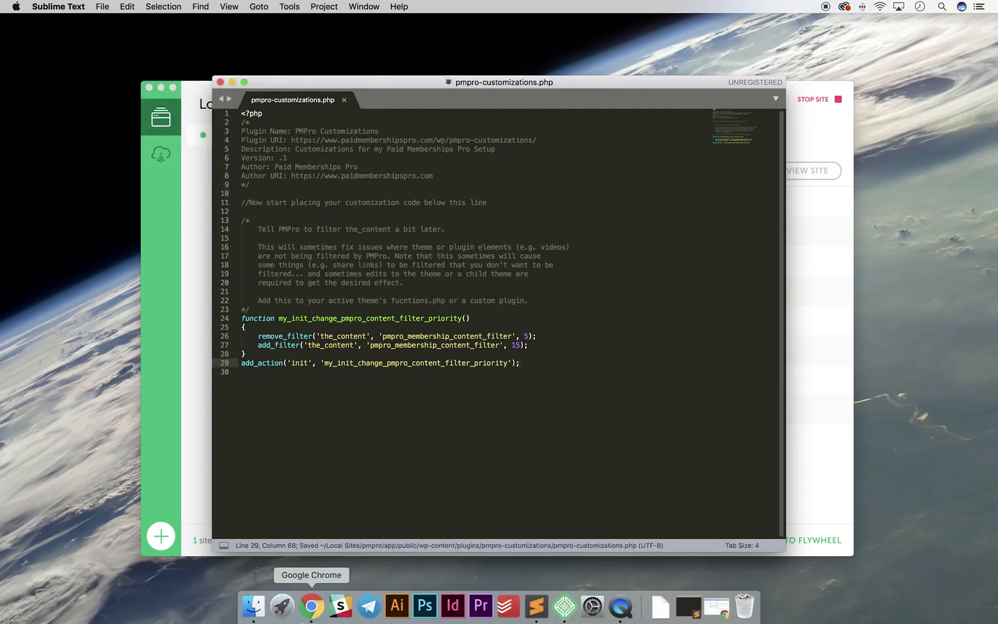
# - Reload the WordPress plugin editor and scroll down to the new filter-priority function and add_action line
pyautogui.click(306, 618)
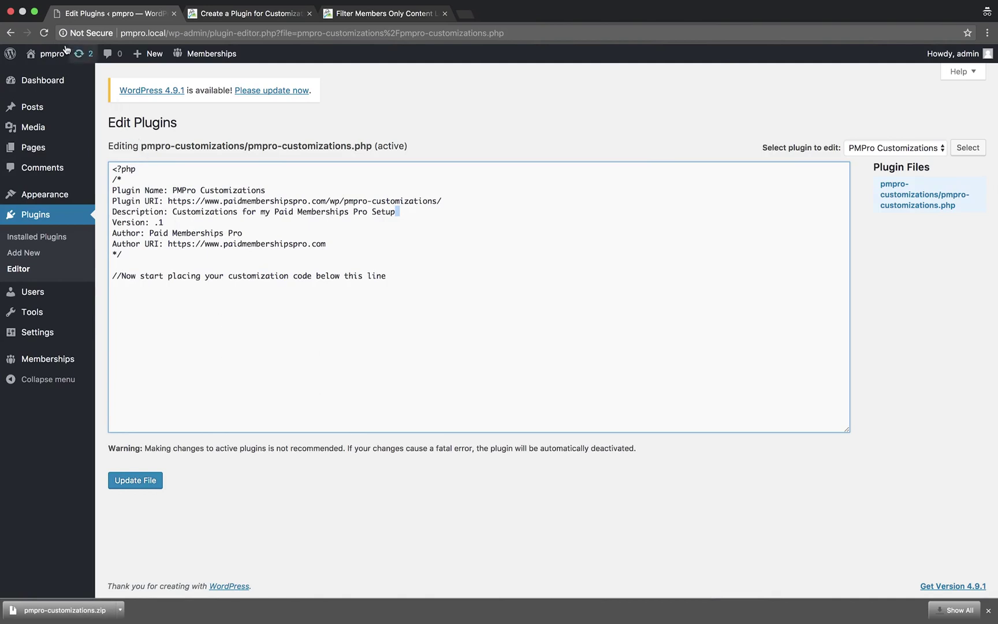
pyautogui.click(44, 34)
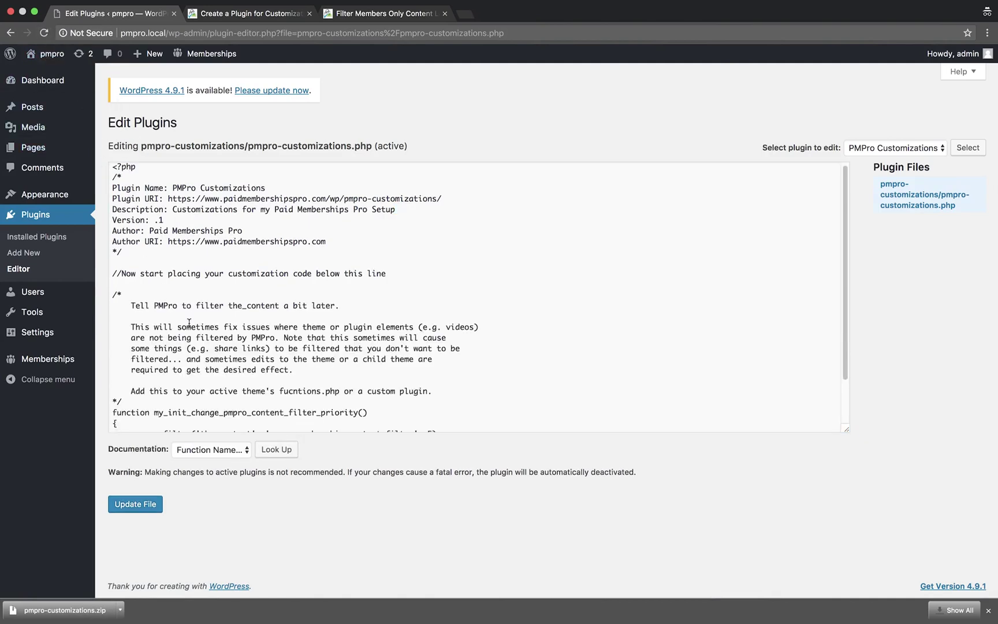
pyautogui.scroll(-2, 189, 322)
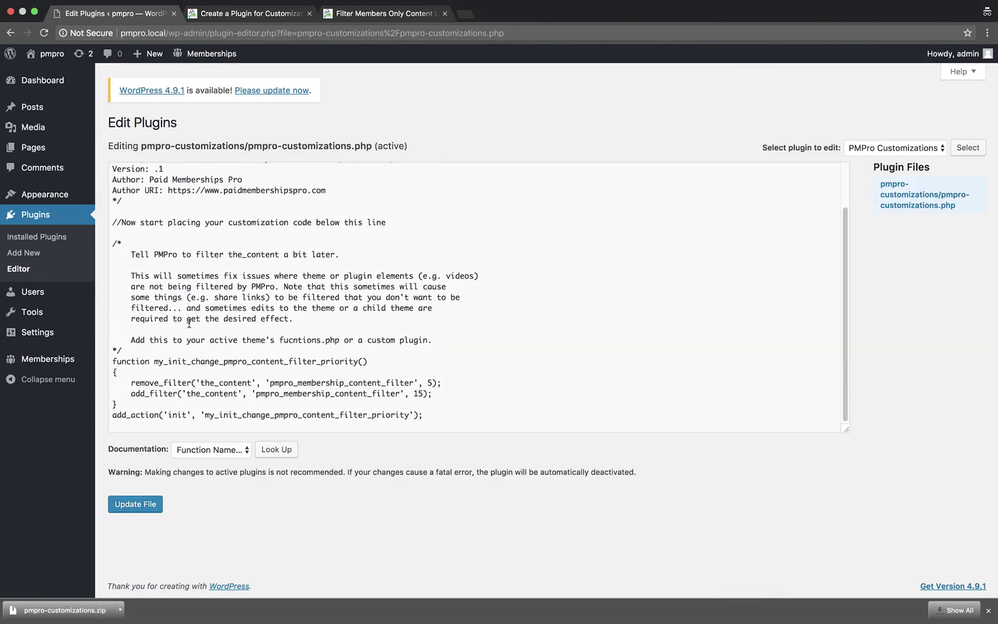